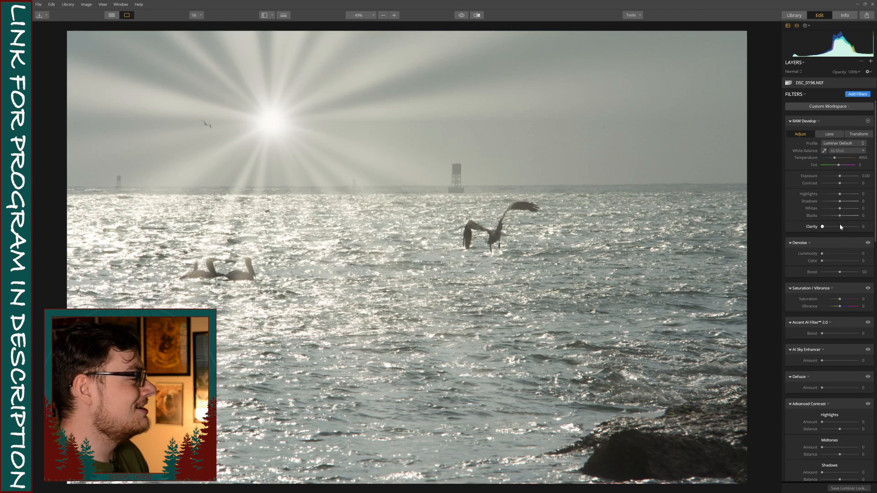
Look through the workspace's filters down to Sunrays and view the catalog of additional filters
scroll(818, 187, "down", 15)
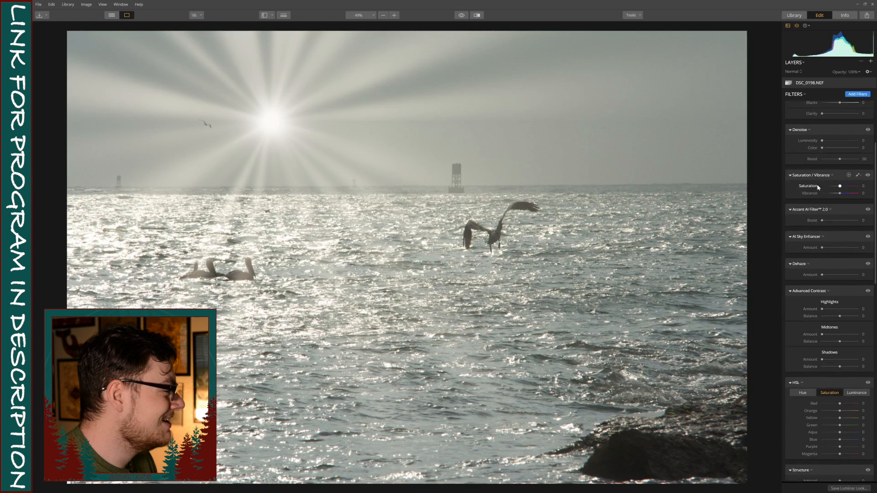
scroll(818, 192, "down", 5)
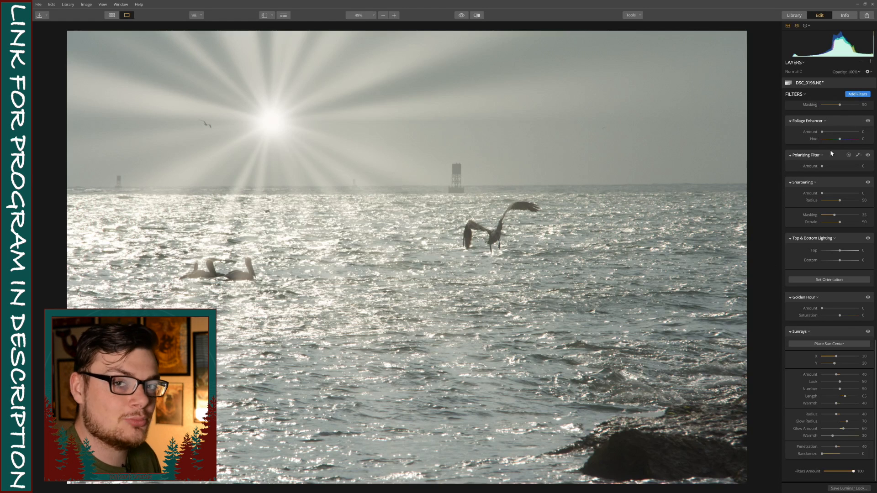
left_click(853, 95)
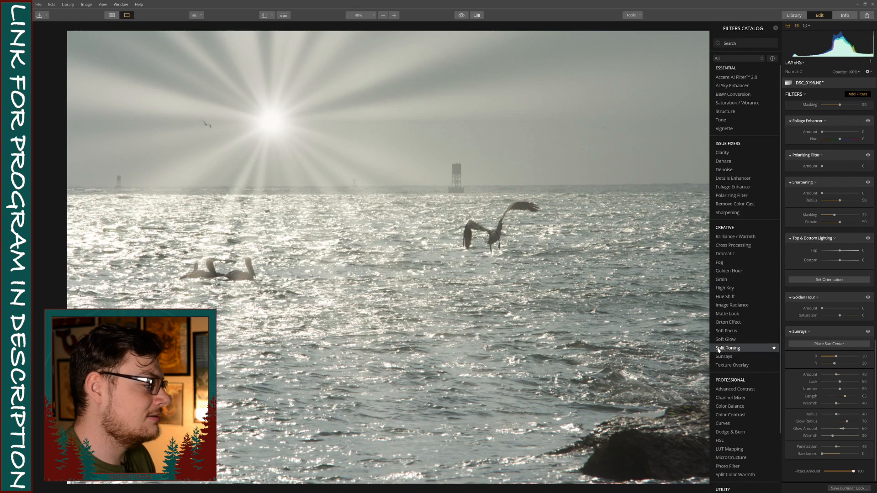
left_click(775, 28)
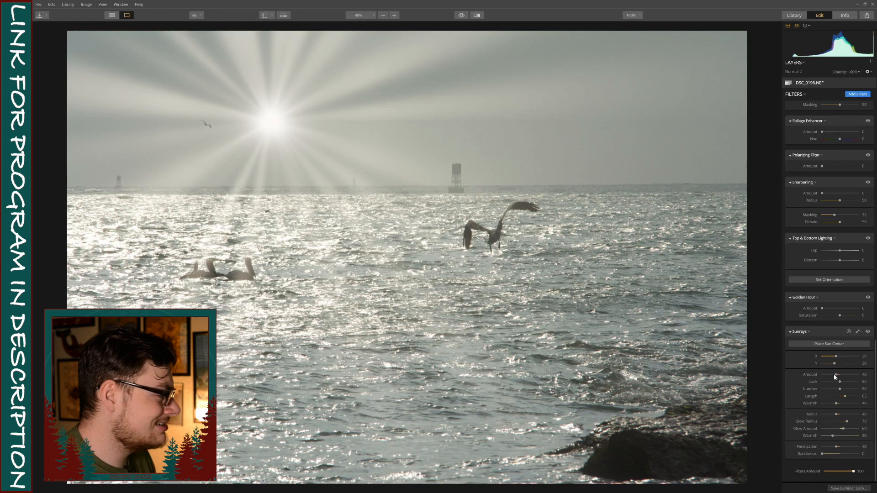
Move the Sunrays source off the photo's upper-left corner with X -30 and Y -20, and set Amount and Look to 80
left_click_drag(837, 376, 827, 359)
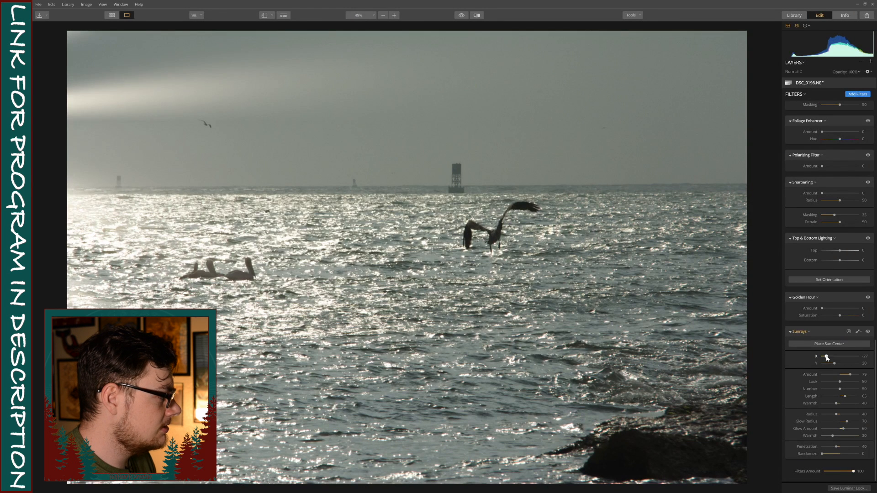
left_click_drag(827, 358, 828, 365)
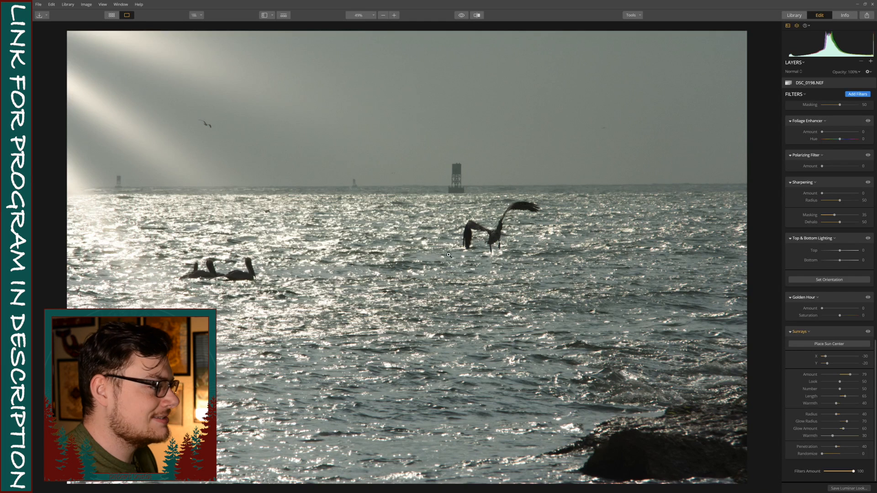
left_click_drag(840, 382, 852, 384)
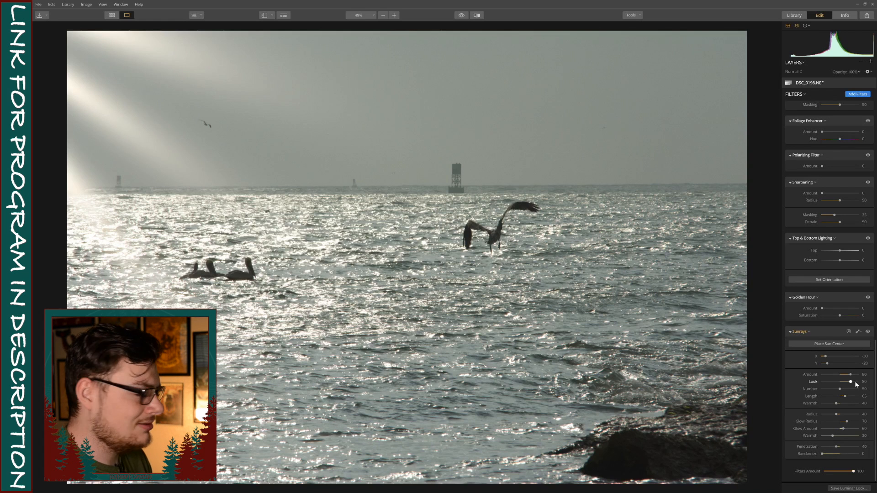
Set the sunrays' Warmth to 80, Penetration to 90 and Length to 80
left_click_drag(836, 403, 851, 405)
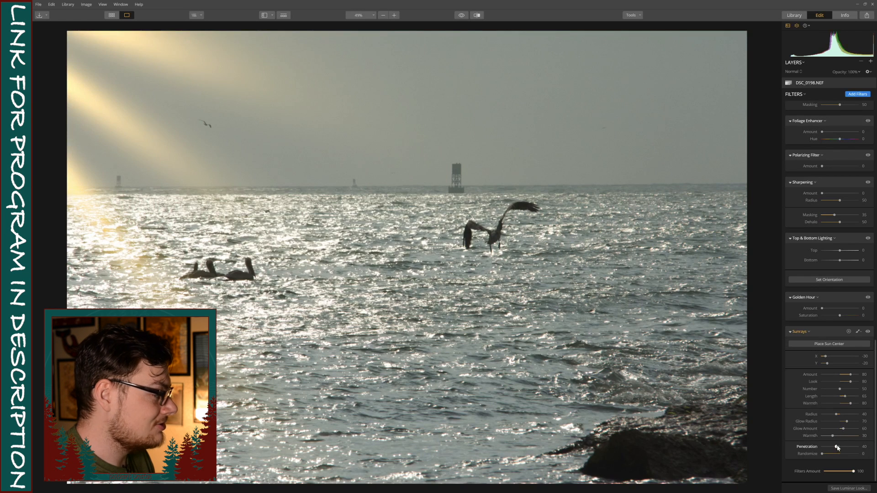
left_click_drag(837, 447, 855, 447)
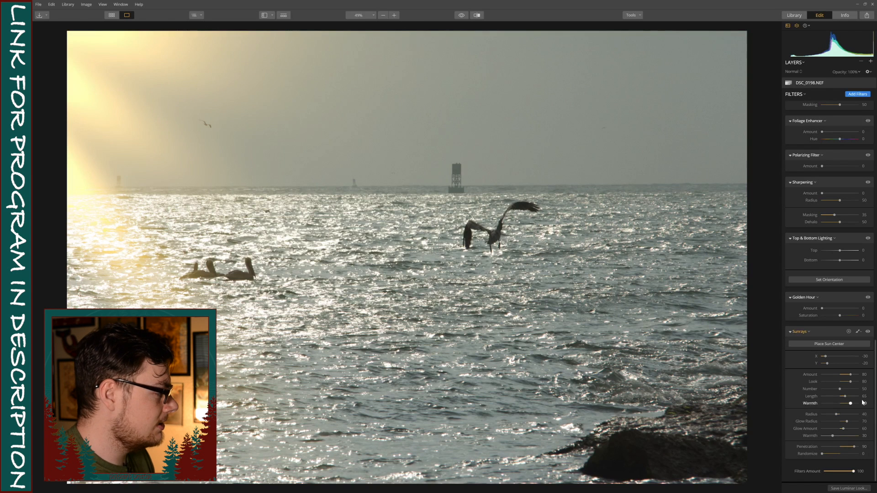
left_click_drag(845, 399, 851, 397)
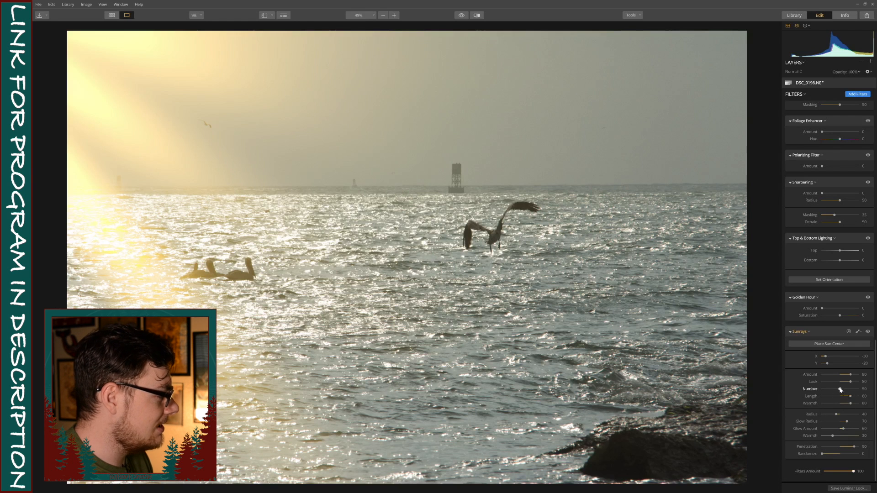
Refine the sunrays with Number 16, Look 75, Length 90 and Amount 80
left_click_drag(840, 389, 828, 391)
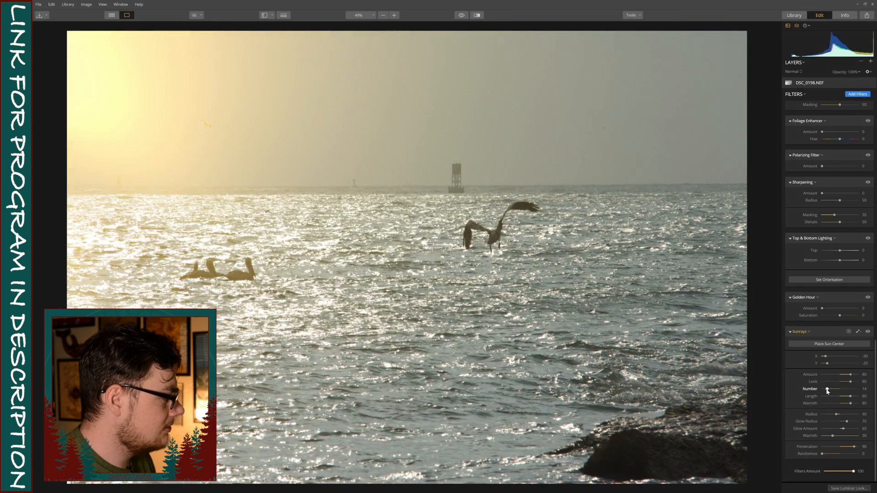
left_click_drag(828, 392, 829, 392)
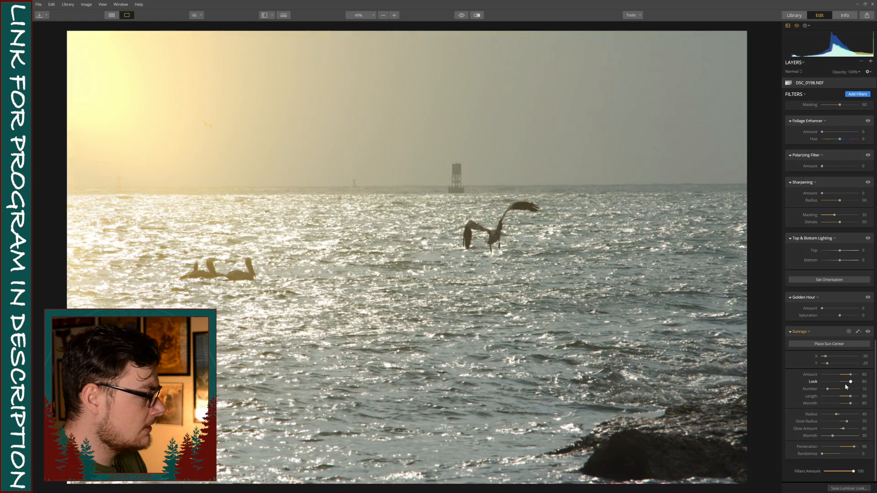
left_click_drag(851, 383, 852, 383)
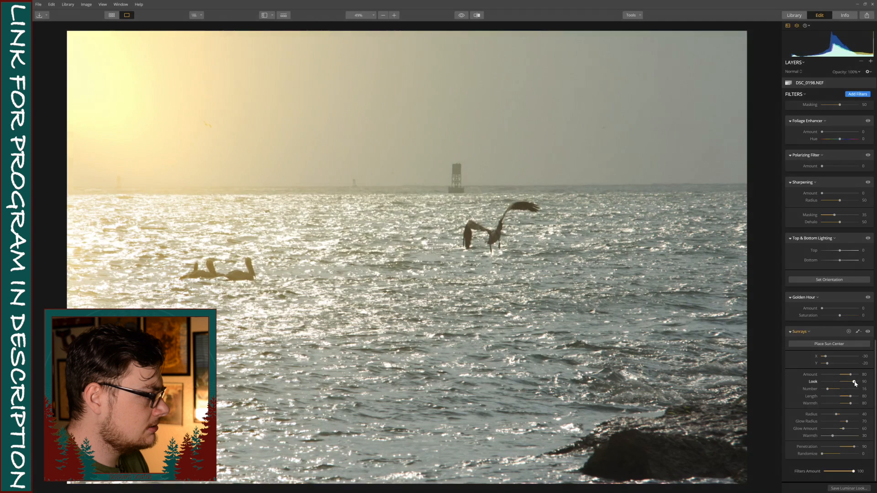
left_click_drag(857, 384, 850, 384)
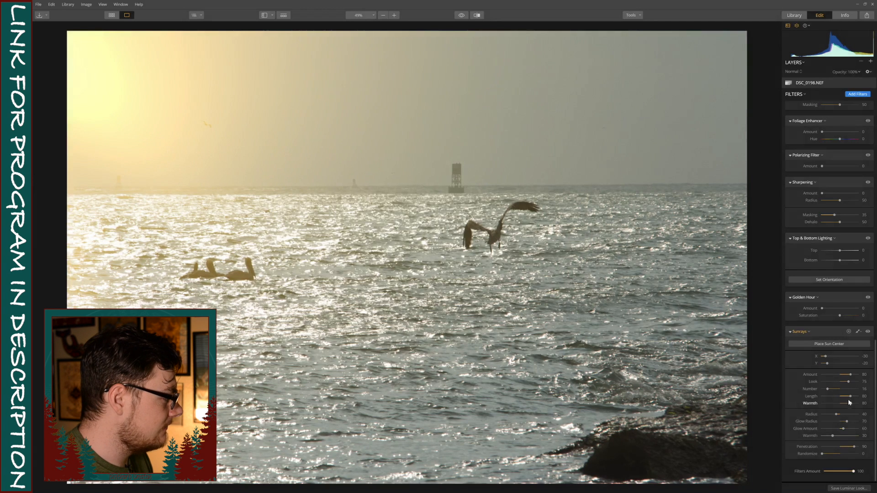
left_click_drag(850, 399, 855, 398)
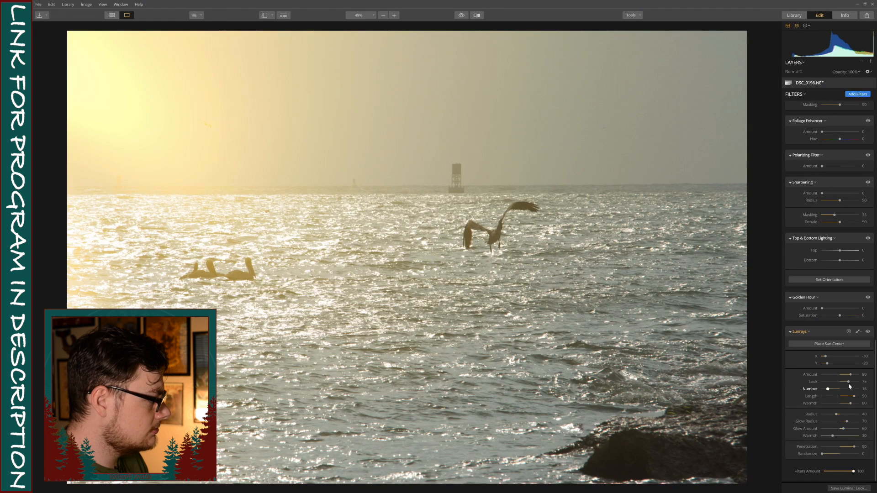
left_click_drag(851, 376, 845, 377)
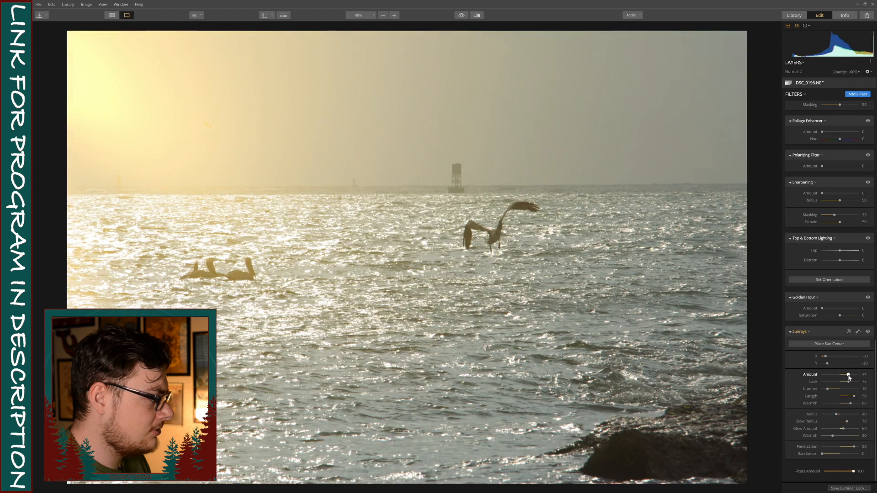
left_click_drag(848, 375, 852, 377)
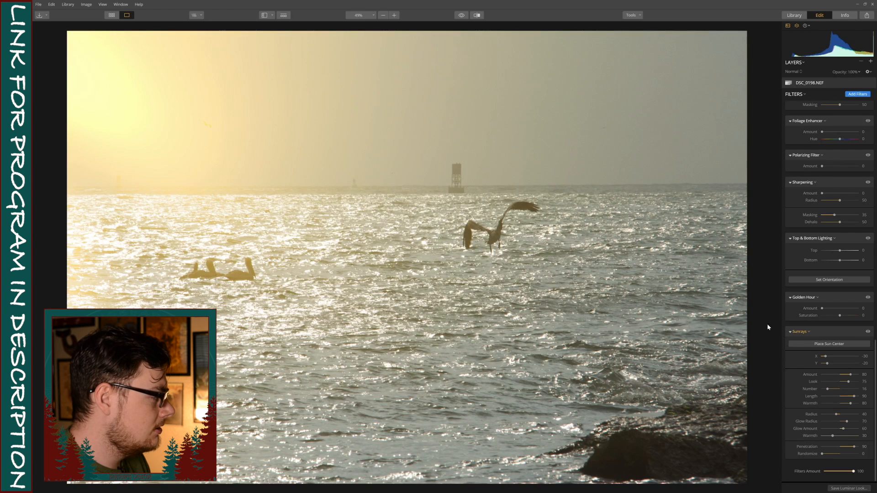
Set the sunrays' horizontal position X to -25, keeping Y at -20
left_click_drag(829, 364, 829, 364)
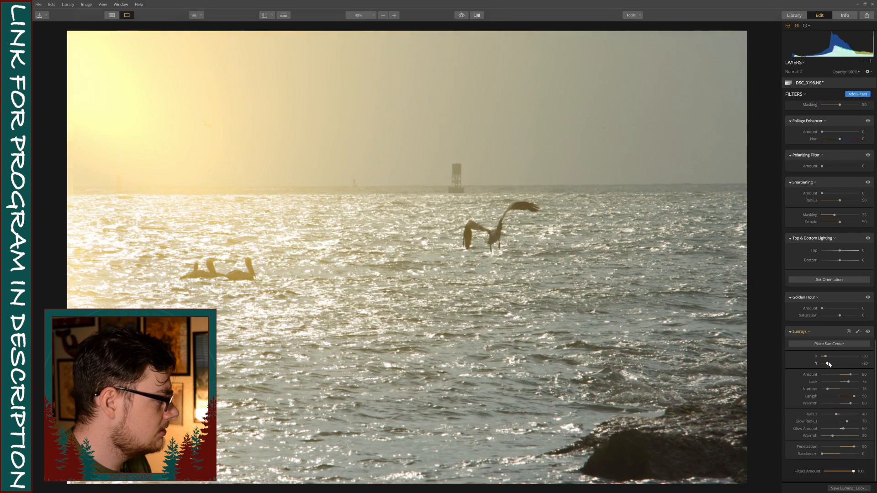
left_click(865, 356)
type("30")
key("Return")
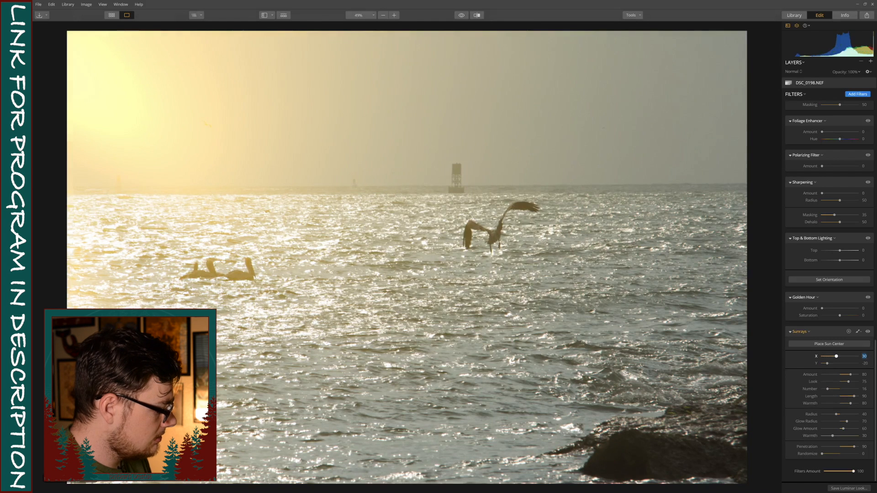
type("-25")
key("Return")
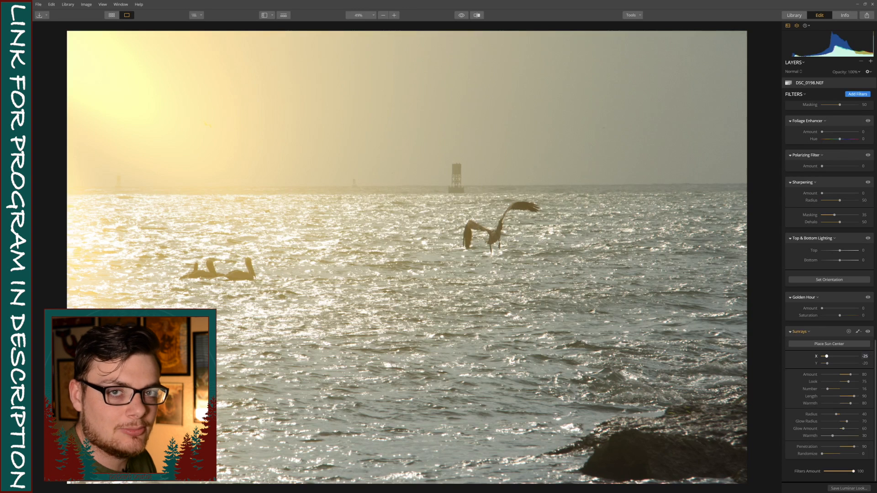
Compare the edit with the original photo and set the Golden Hour Amount and Saturation to 25
left_click(461, 16)
left_click(462, 16)
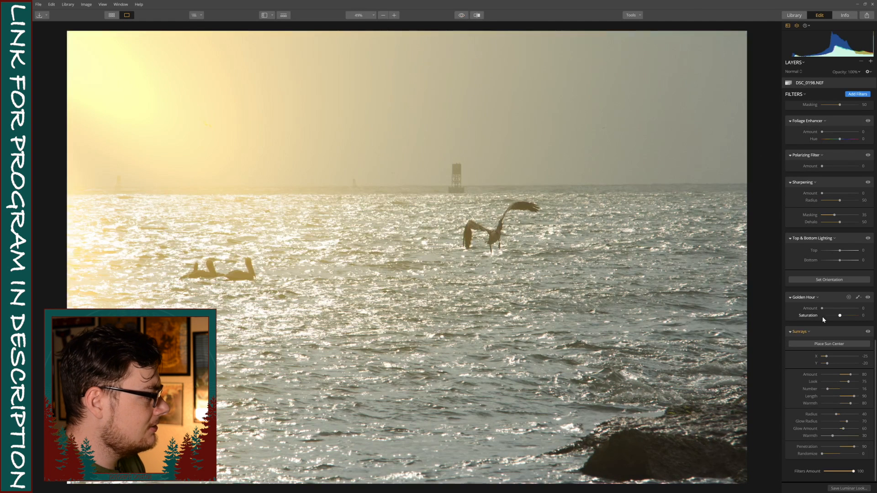
left_click_drag(823, 308, 845, 319)
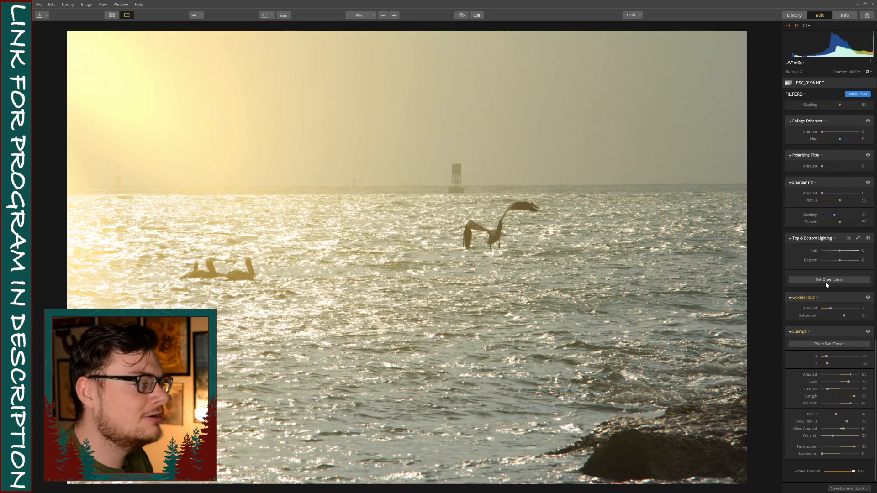
Darken the photo using Top & Bottom Lighting with Bottom at -25 and Top at -20
scroll(829, 283, "up", 2)
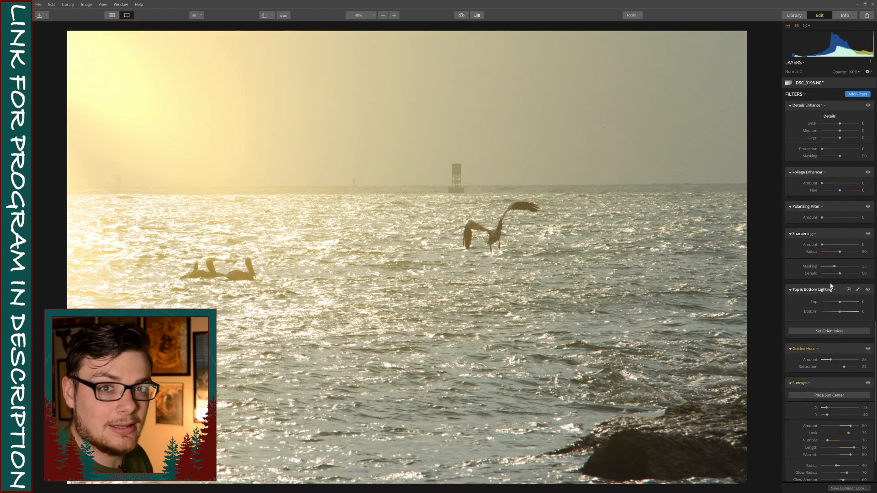
scroll(832, 286, "up", 1)
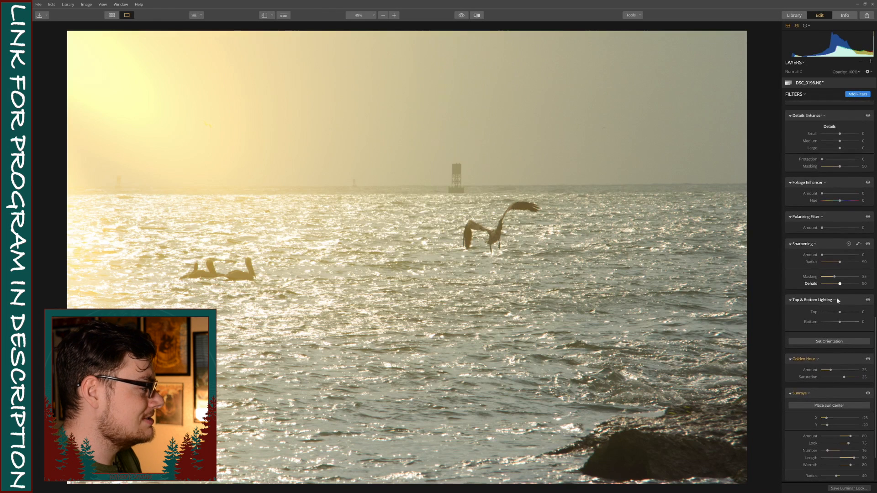
left_click_drag(839, 323, 834, 323)
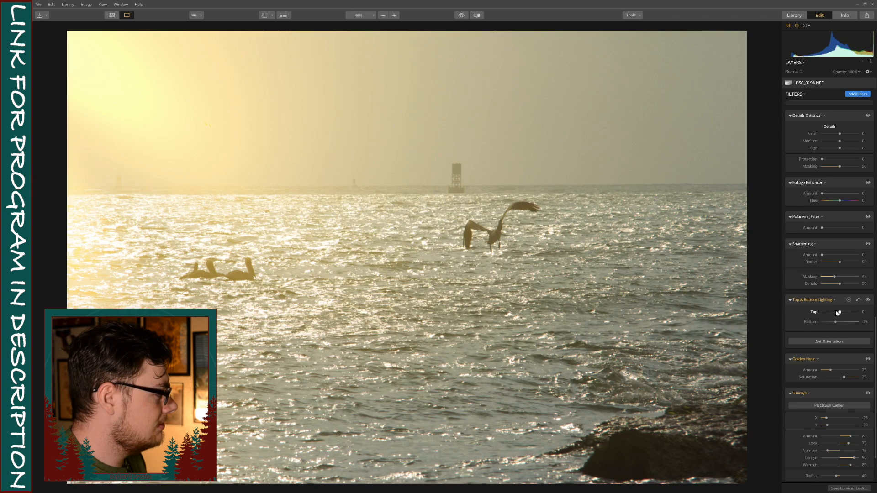
left_click_drag(837, 313, 836, 316)
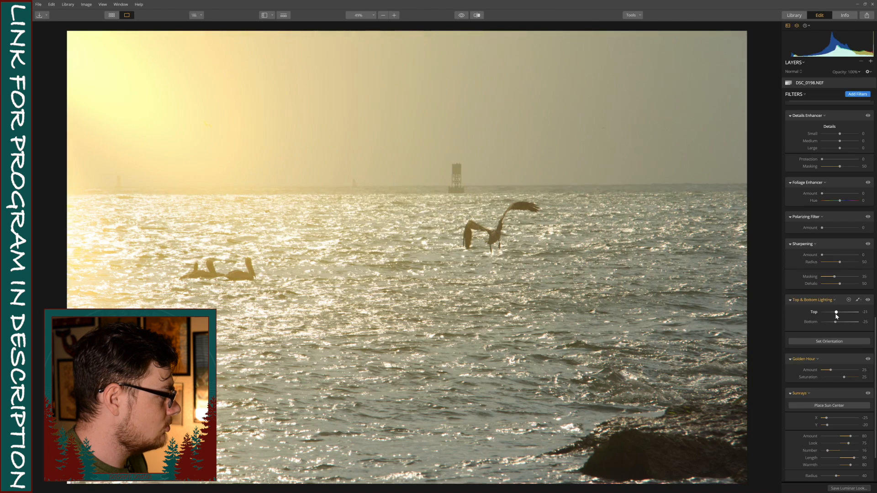
left_click_drag(836, 316, 836, 317)
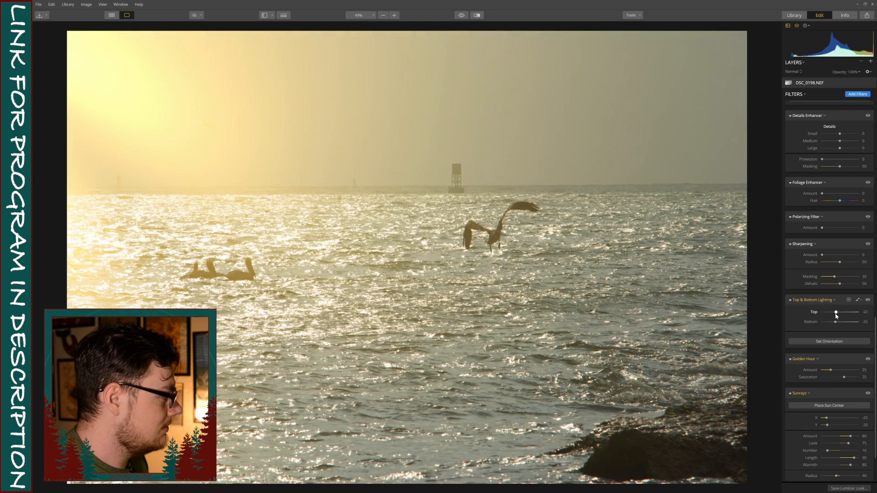
double_click(865, 312)
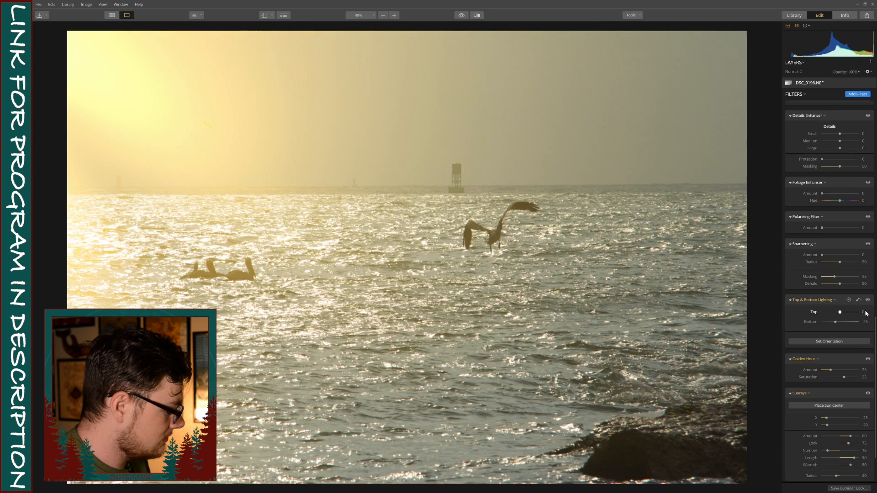
type("-20")
key("Return")
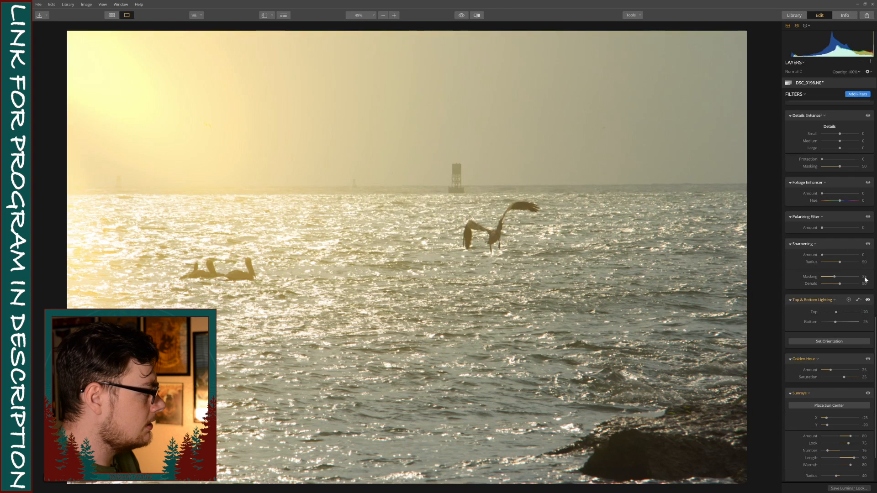
Set the Sharpening Amount to 10 and the Polarizing Filter Amount to 100
left_click_drag(822, 255, 826, 258)
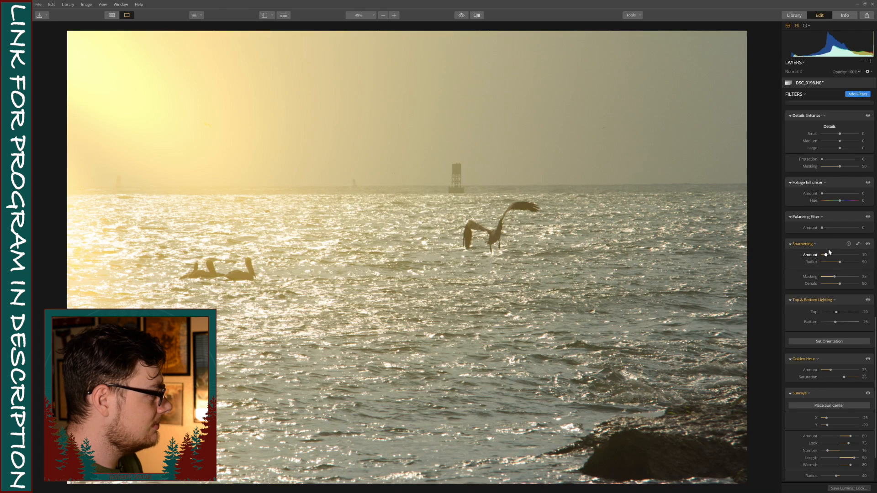
left_click_drag(822, 228, 860, 227)
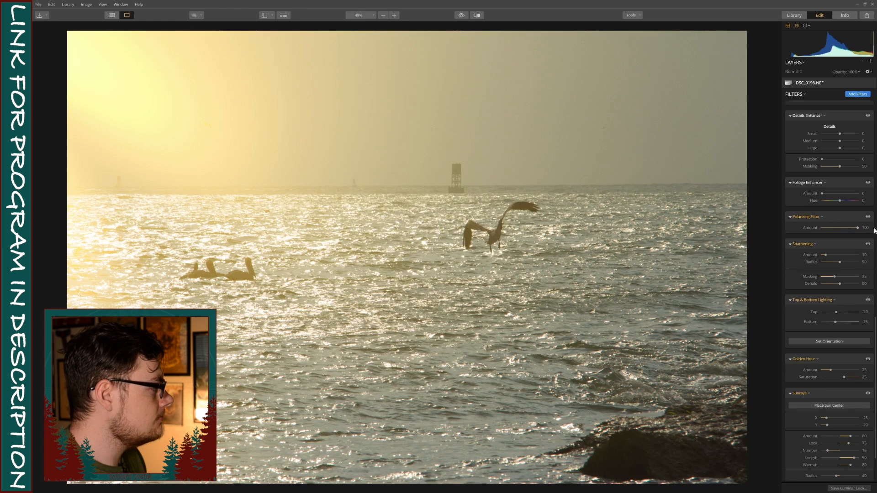
Soften the photo by setting the Structure filter's Amount to -20
scroll(841, 212, "up", 3)
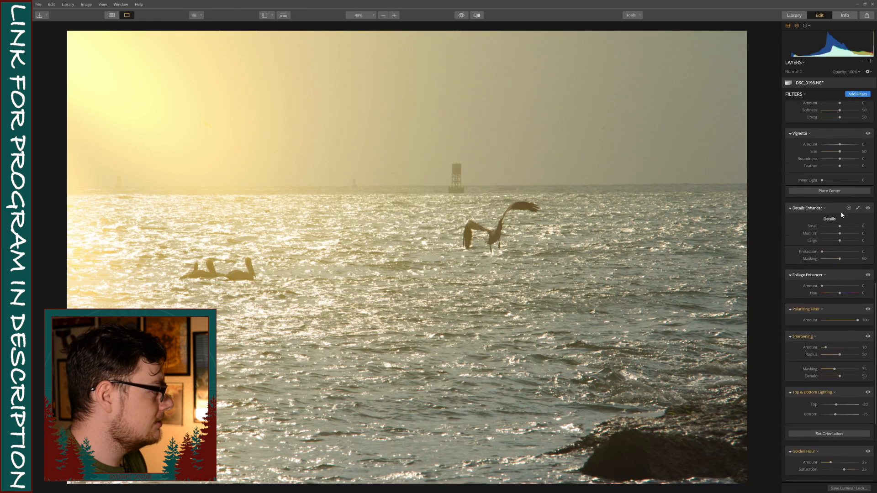
scroll(842, 214, "up", 3)
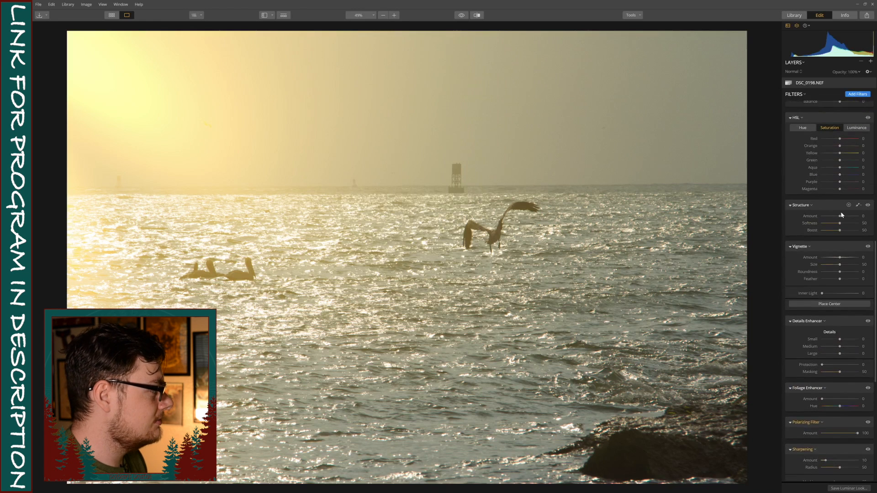
scroll(841, 215, "up", 1)
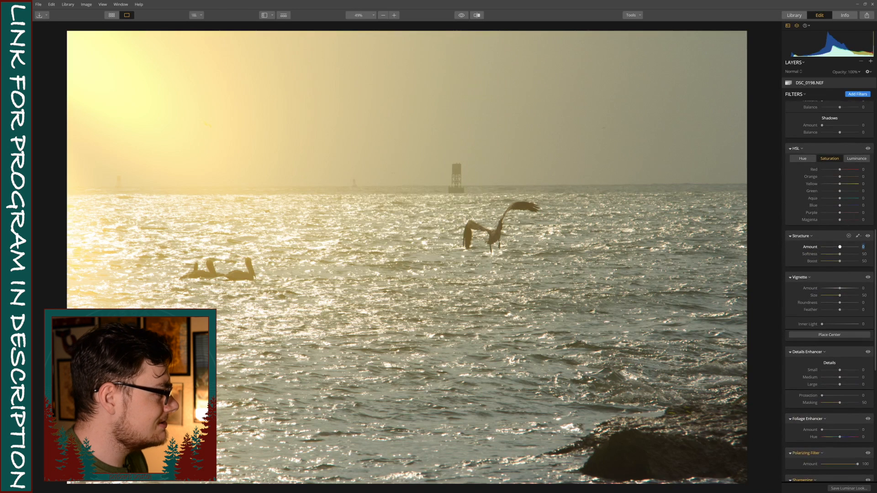
type("-2")
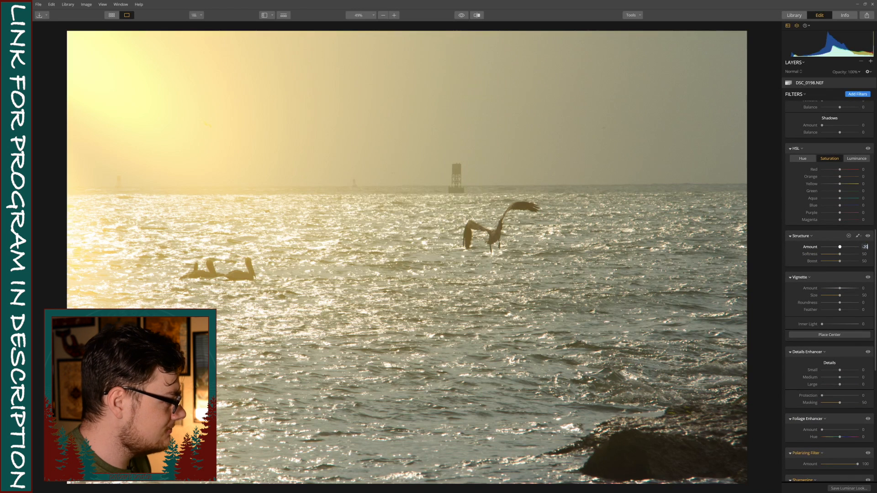
key("Return")
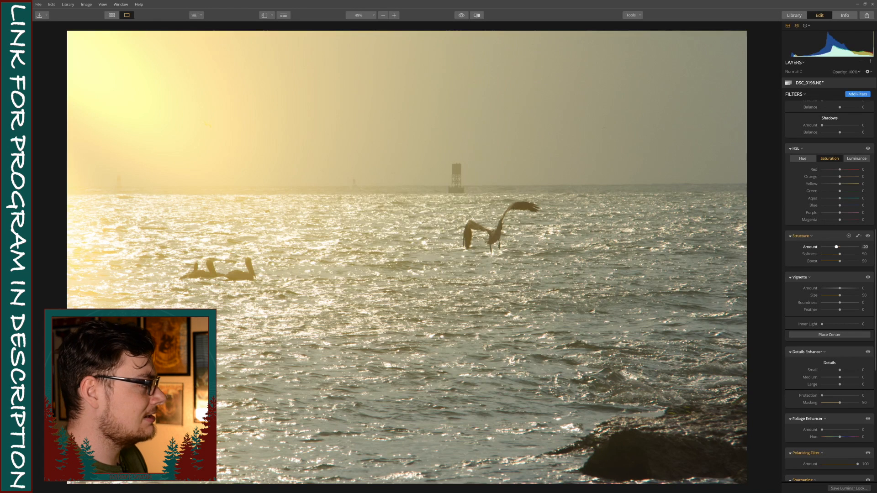
Set the HSL hue of red, orange, yellow and green to -100 and aqua to 40, then compare with HSL off
scroll(811, 188, "up", 1)
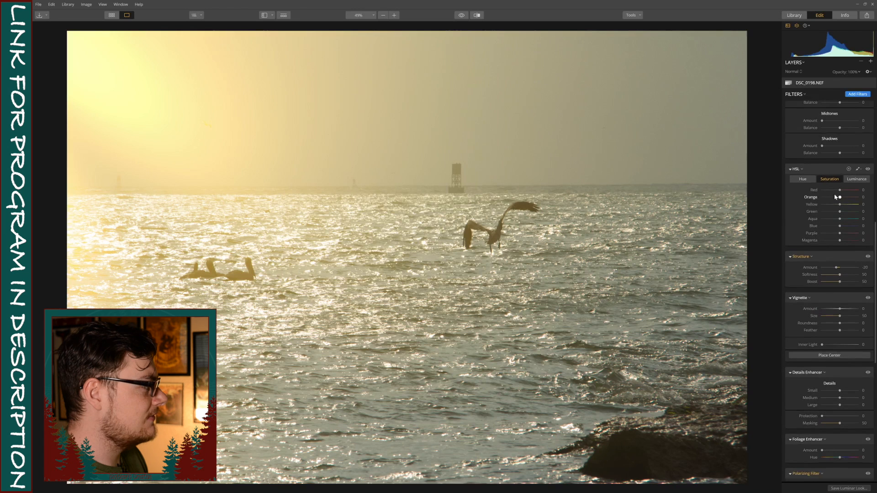
left_click(807, 180)
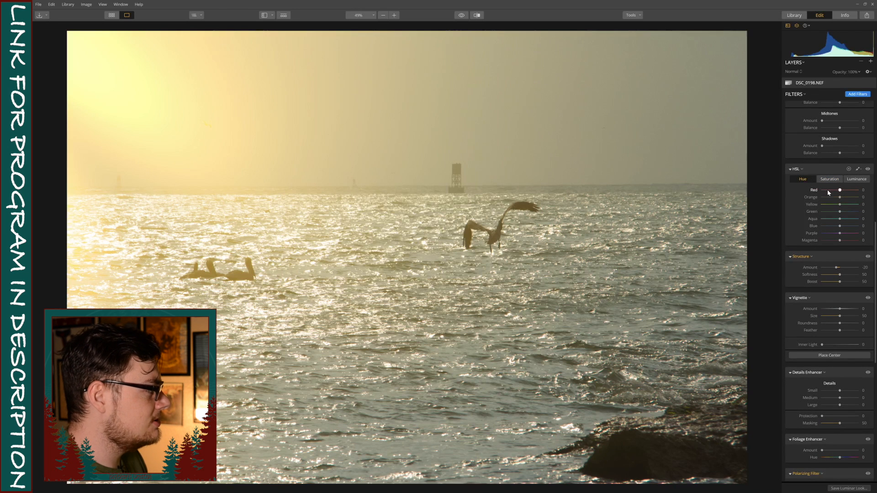
left_click_drag(827, 190, 815, 207)
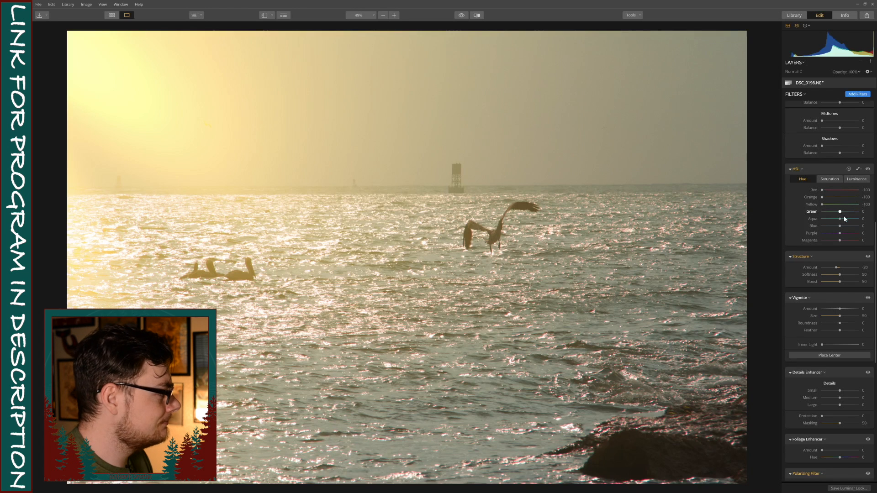
mouse_move(840, 211)
left_mouse_down()
mouse_move(811, 214)
mouse_move(847, 221)
left_mouse_up()
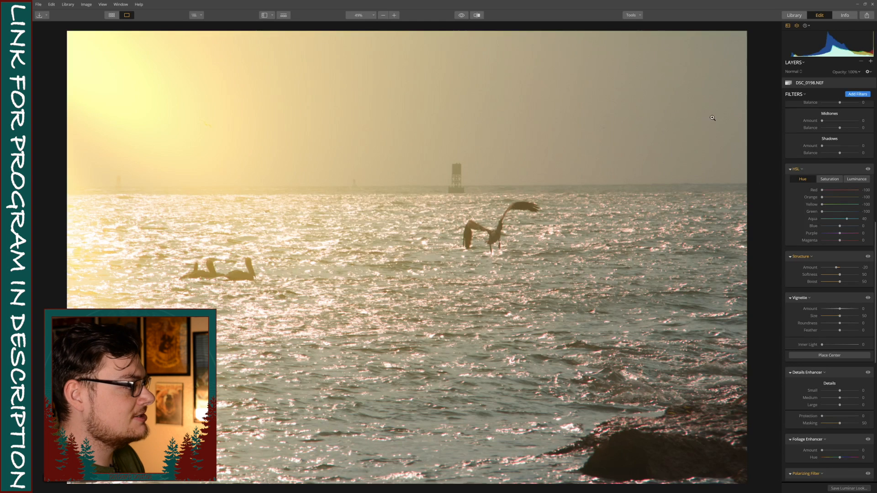
left_click(868, 170)
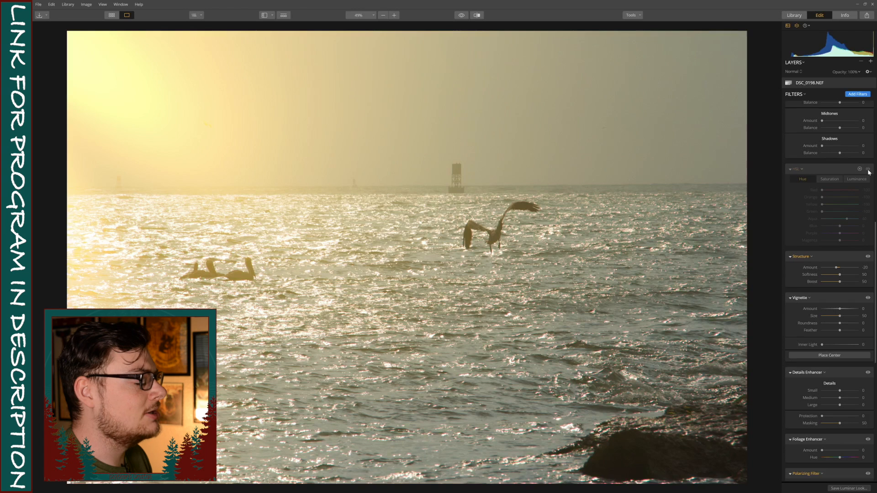
left_click(867, 170)
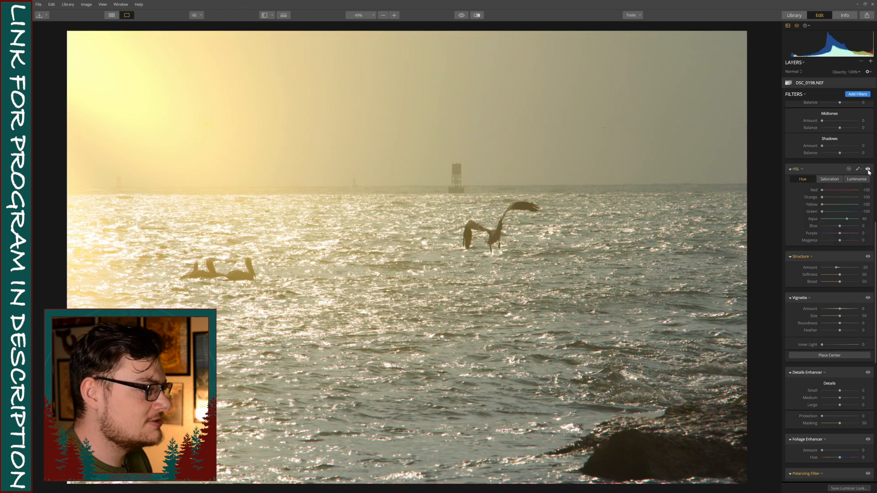
Set HSL saturation to red 21, orange 22, yellow 22, green -100, aqua 28 and blue 27, and compare with HSL off
left_click(828, 180)
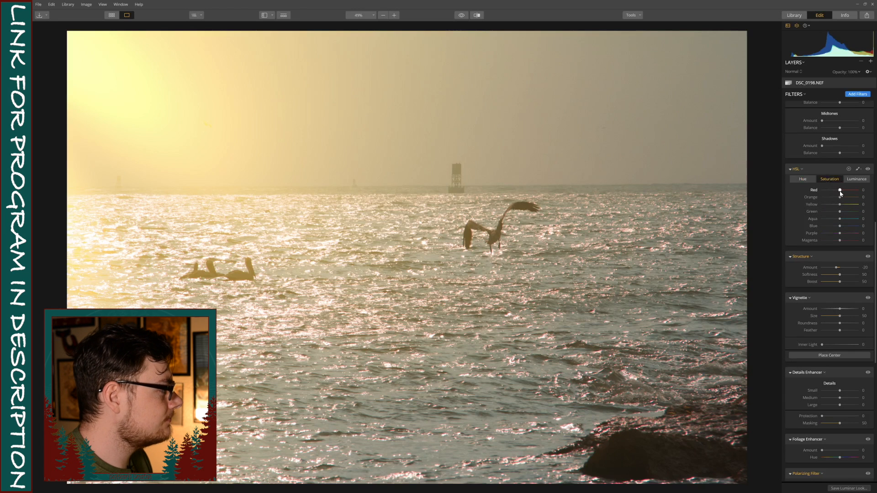
left_click_drag(840, 193, 847, 221)
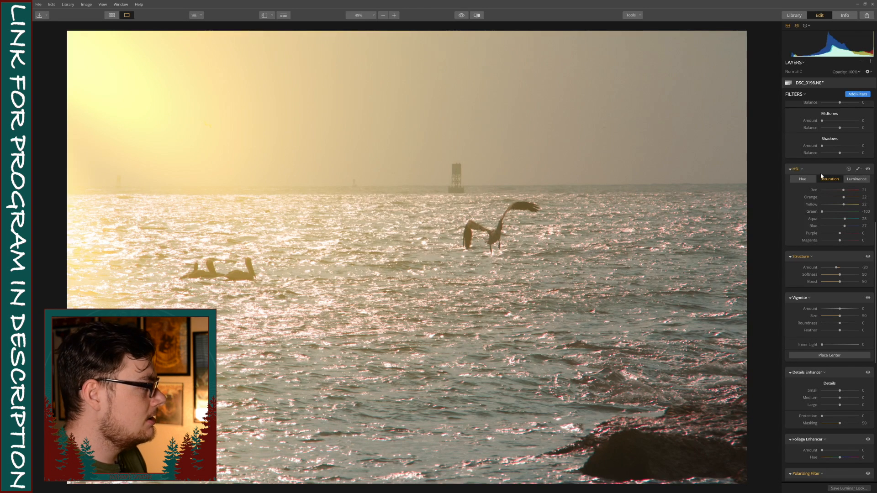
left_click(868, 169)
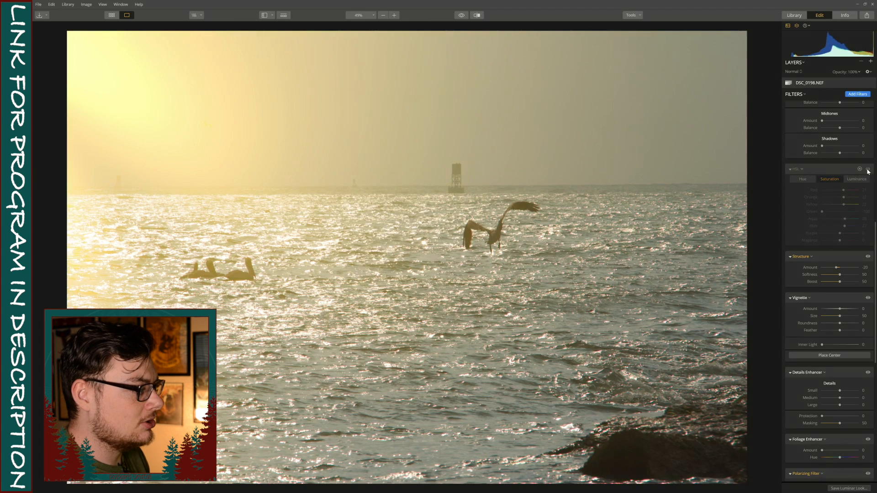
left_click(867, 170)
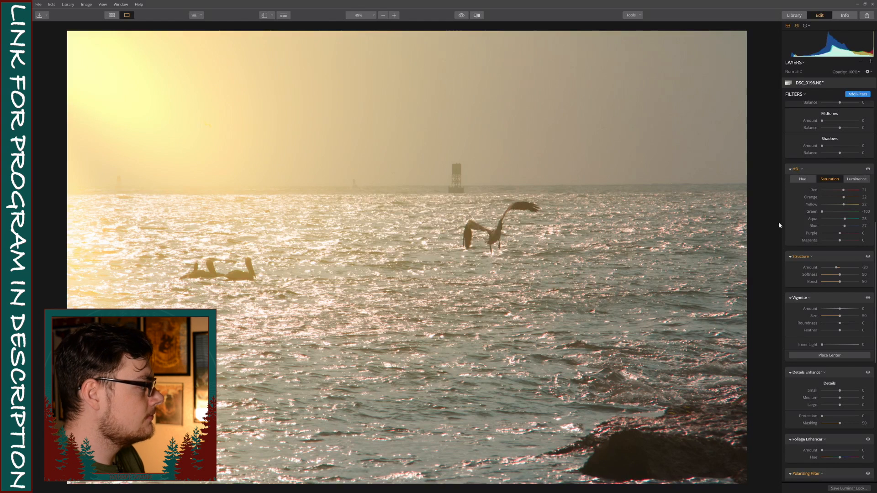
Set the Dehaze Amount to 10 and the Accent AI Filter Boost to 100
scroll(849, 211, "up", 1)
scroll(848, 210, "up", 2)
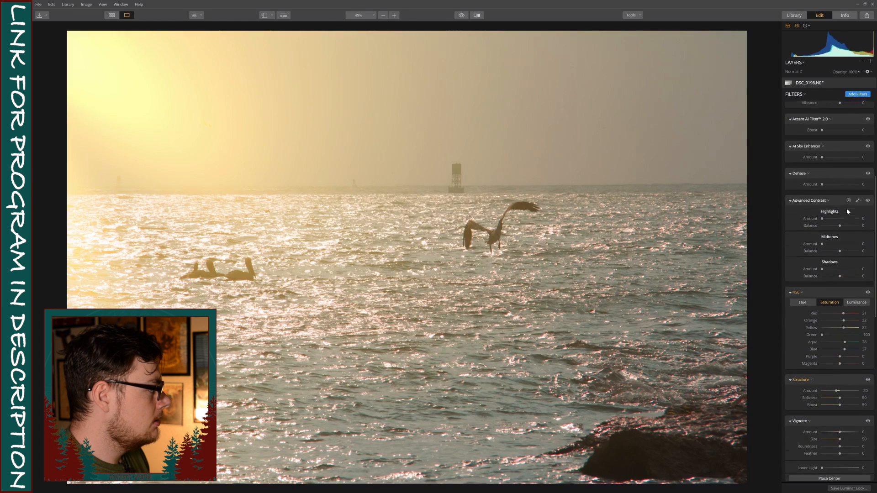
left_click(864, 184)
type("10")
key("Return")
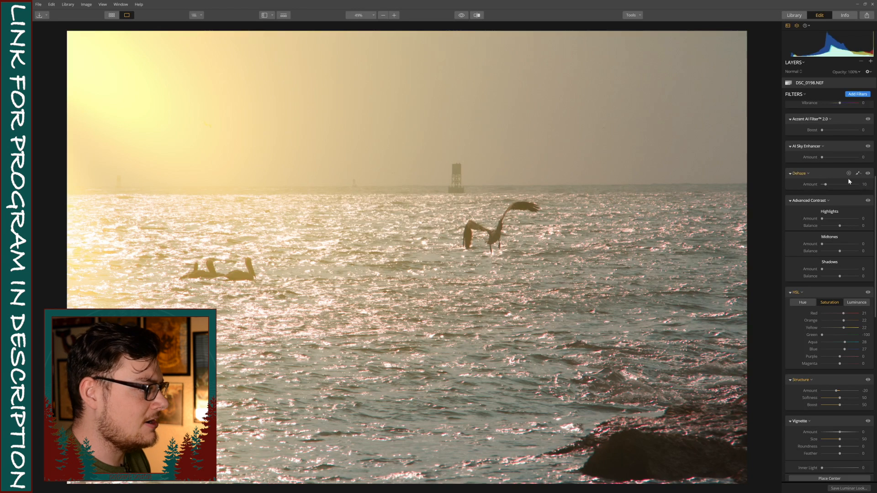
scroll(845, 174, "up", 1)
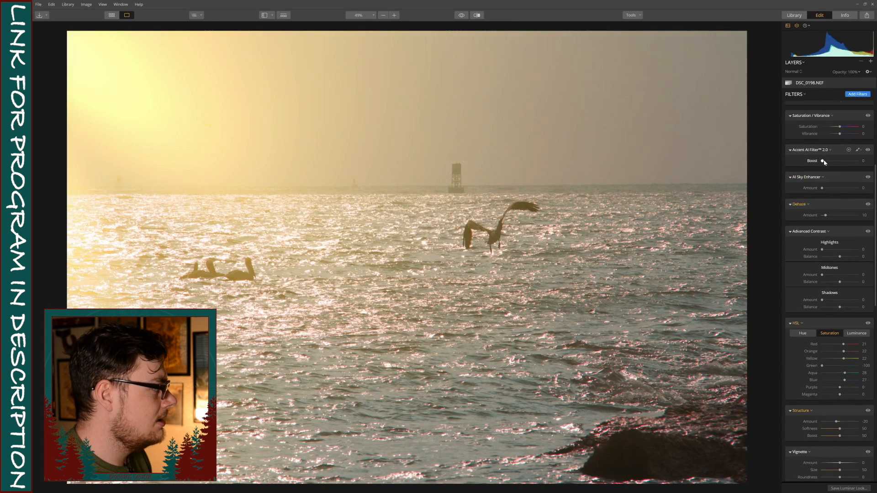
left_click_drag(833, 162, 872, 162)
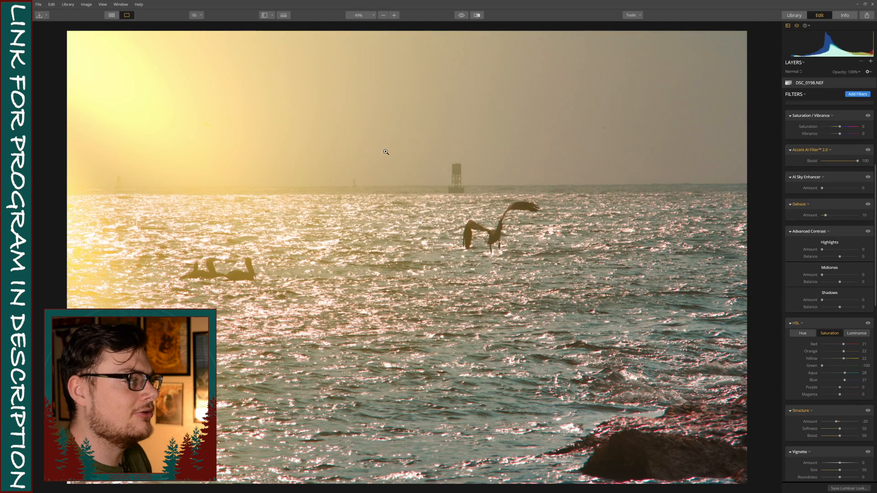
Set the Denoise filter's Luminosity, Color and Boost to 100
scroll(854, 194, "up", 1)
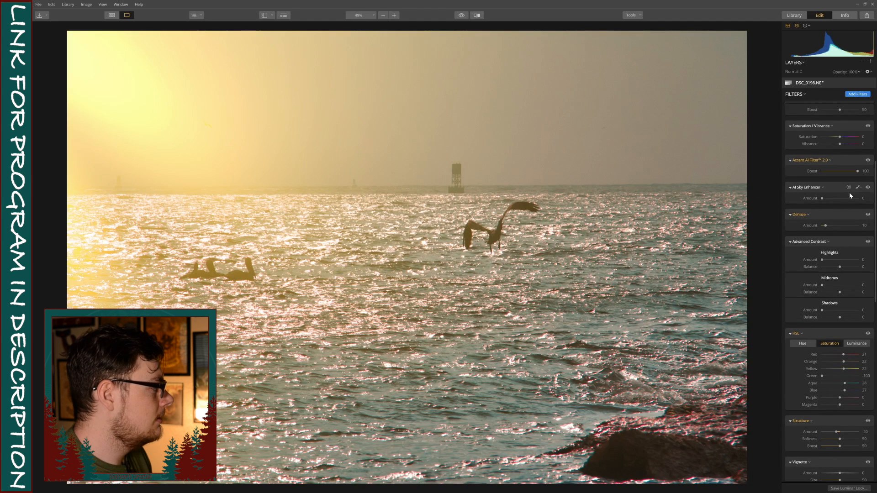
scroll(849, 193, "up", 5)
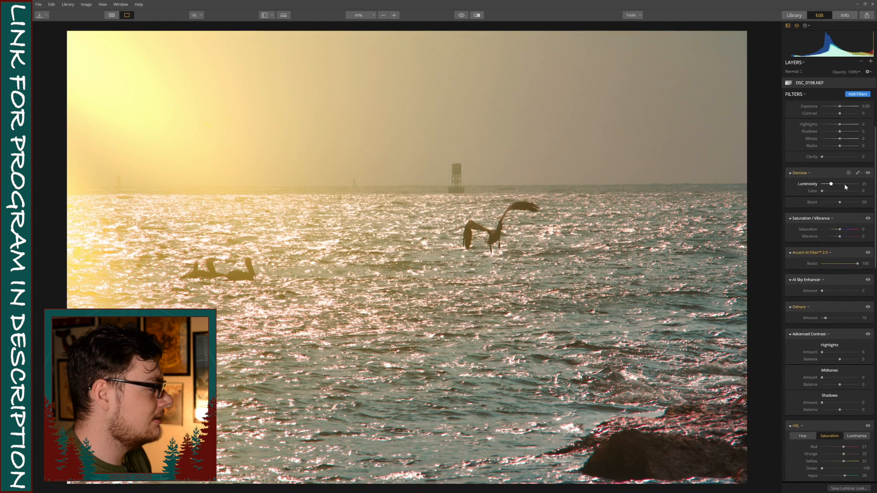
left_click_drag(845, 185, 871, 205)
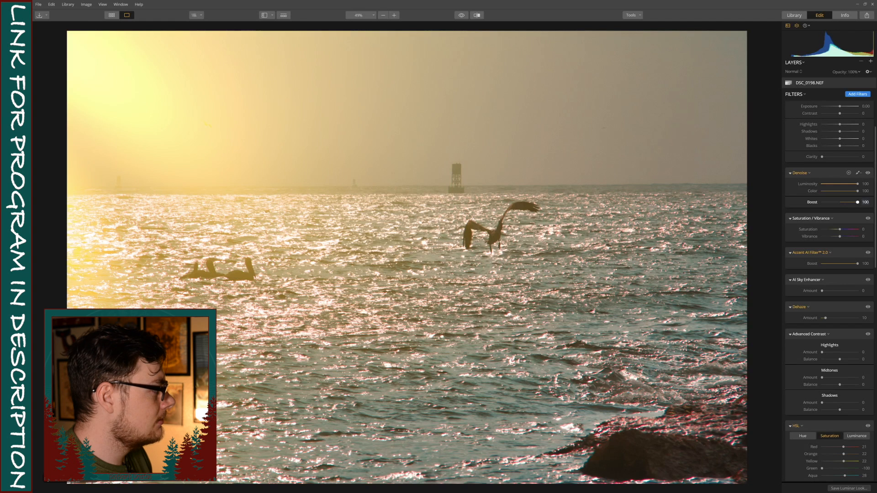
Set the RAW Develop Blacks, Shadows and Contrast to -20 and compare the edit with the original photo
scroll(829, 201, "up", 2)
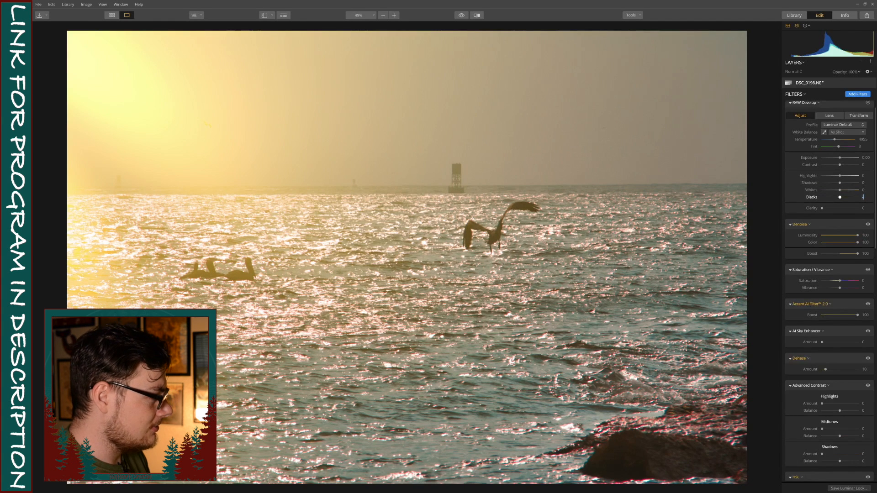
left_click(864, 182)
type("-20")
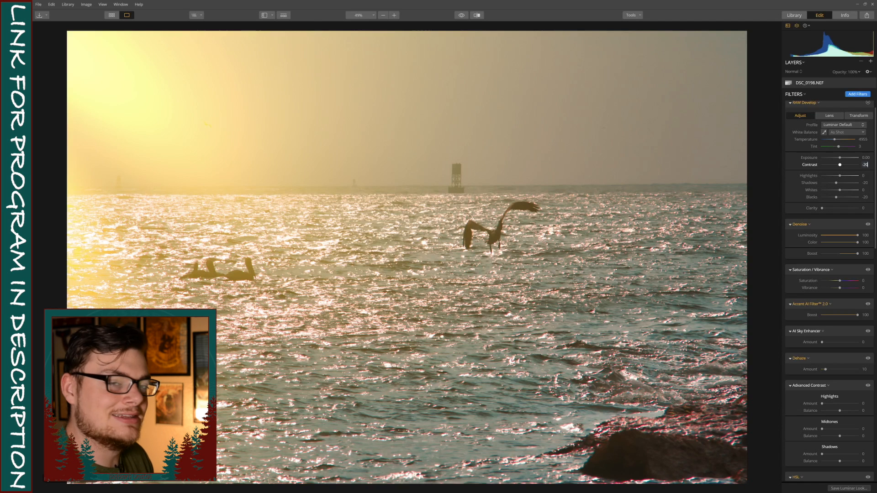
key("Return")
scroll(872, 179, "up", 1)
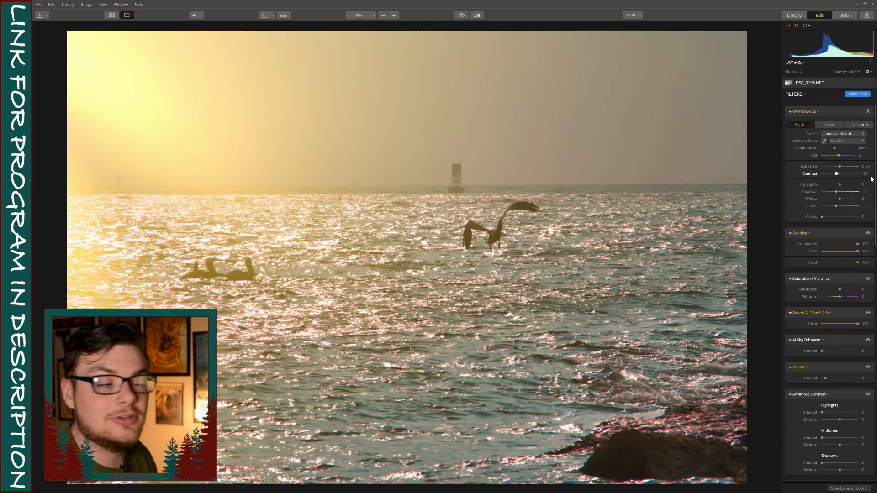
left_click(461, 16)
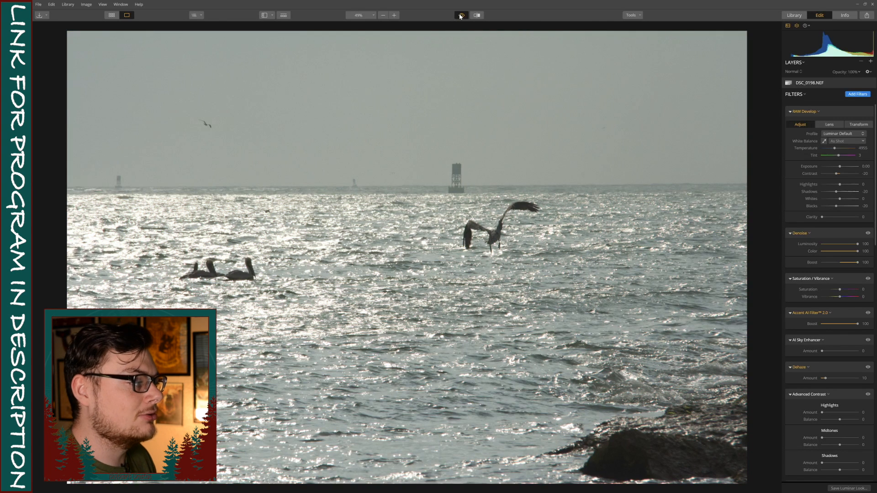
left_click(461, 15)
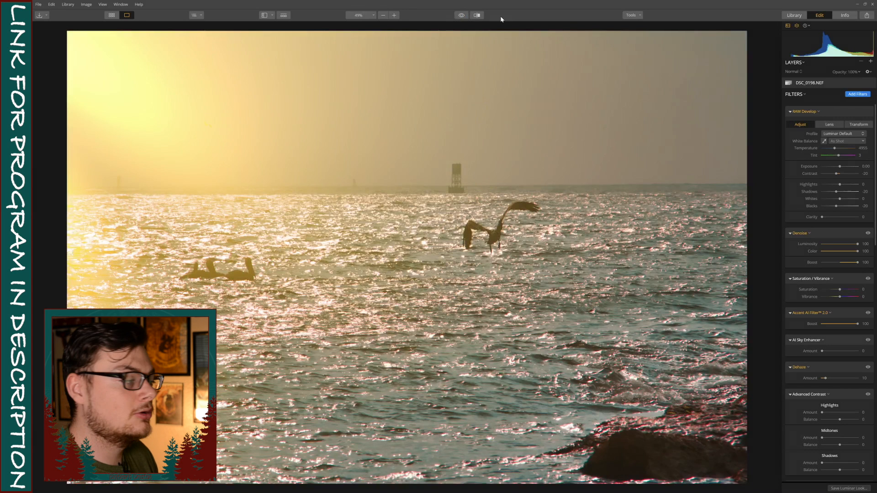
Fine-tune the sunrays by setting Look to 76 and raising the Amount slightly after trying 74
scroll(840, 210, "down", 6)
scroll(841, 210, "down", 8)
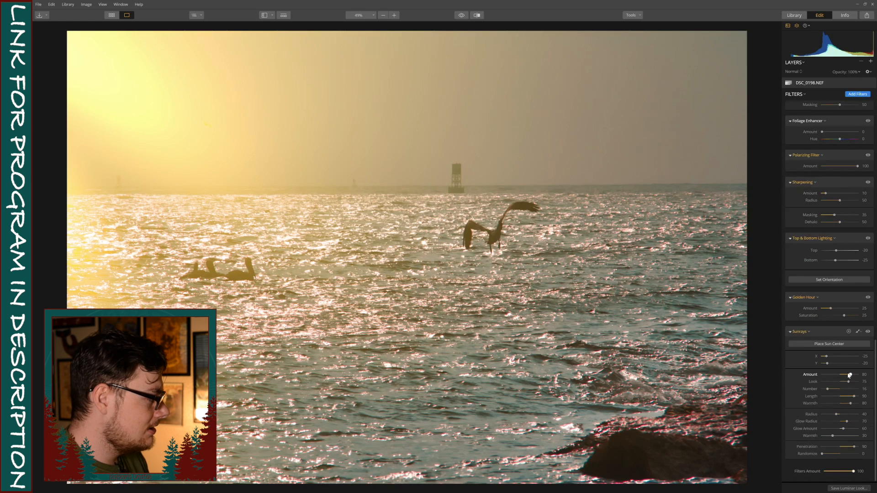
left_click_drag(851, 375, 849, 376)
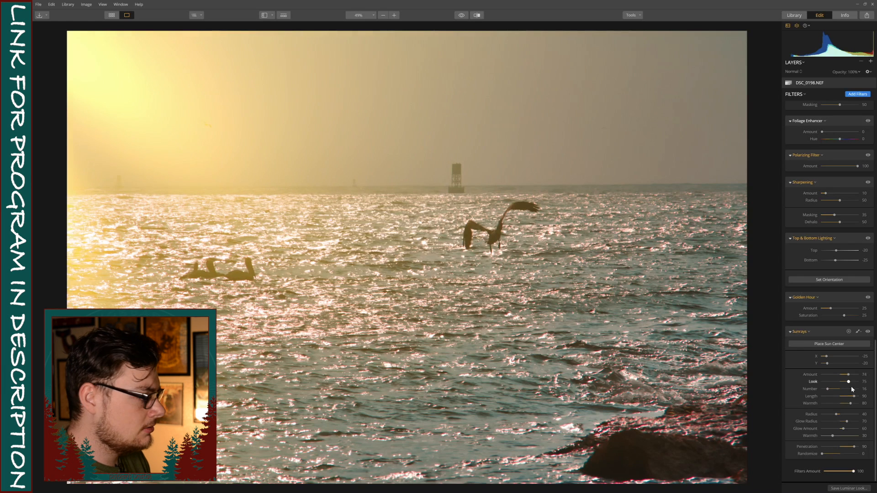
left_click_drag(852, 382, 851, 386)
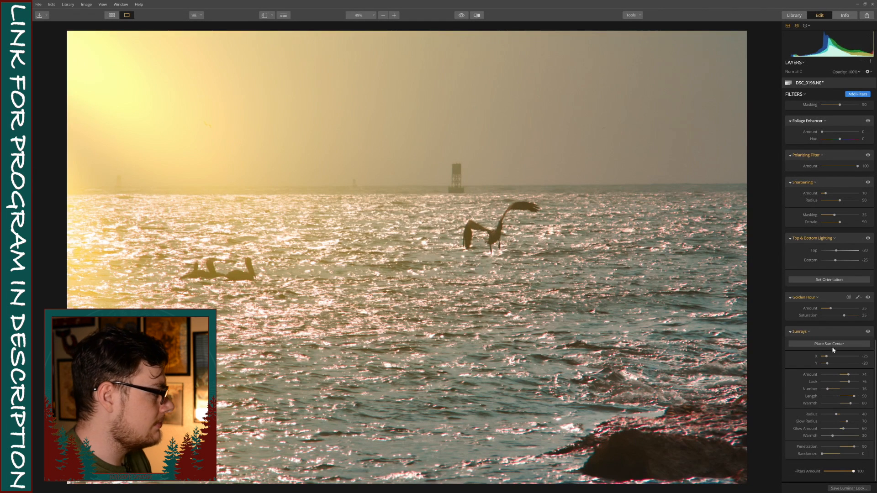
left_click_drag(849, 376, 852, 378)
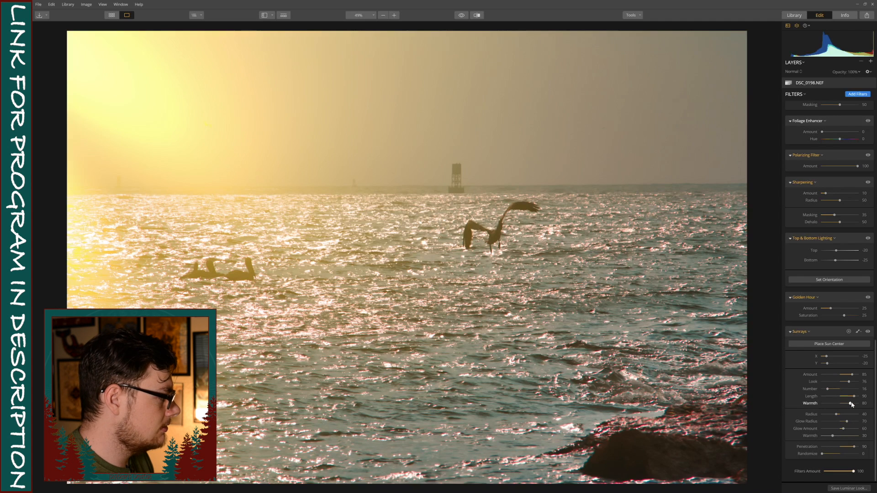
Try a sunrays Warmth of 74, return it to 80, and increase the Length slightly
left_click_drag(852, 404, 851, 407)
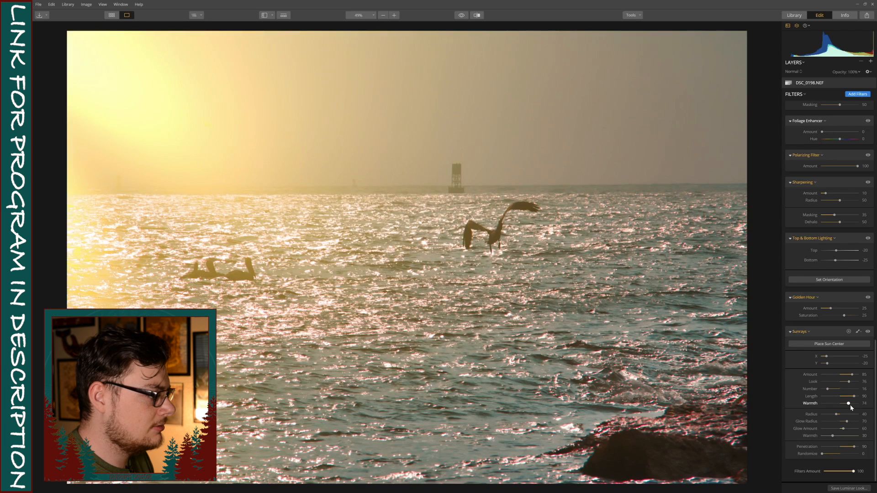
left_click_drag(855, 405, 852, 407)
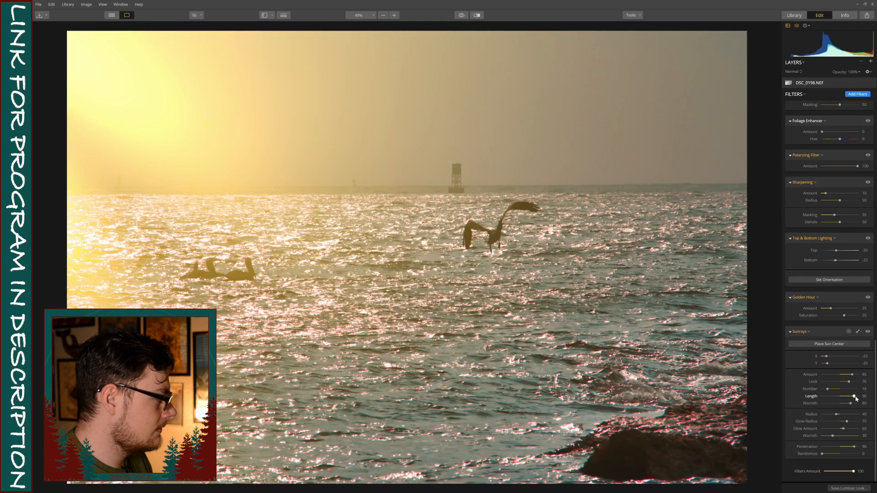
left_click_drag(854, 399, 857, 399)
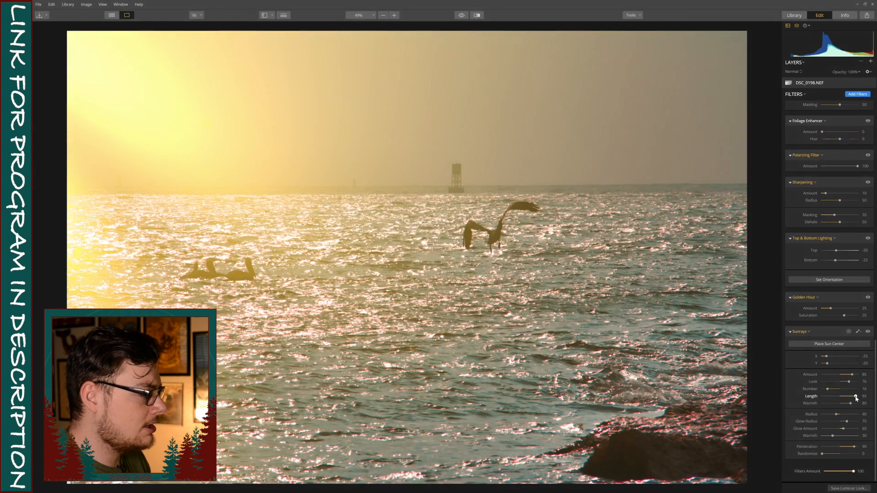
Set the sunrays' sun center to X -30 and Y -25 after trying Y 20, and compare the edit with the original photo
left_click_drag(827, 357, 836, 356)
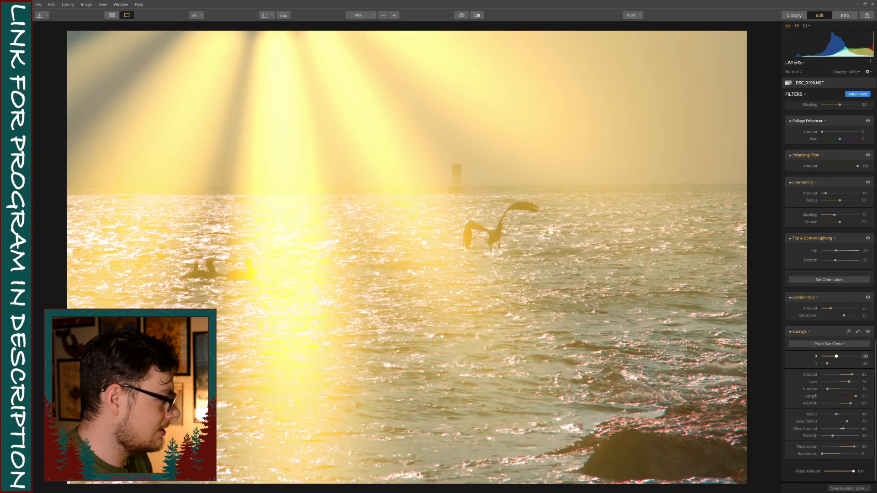
left_click(864, 363)
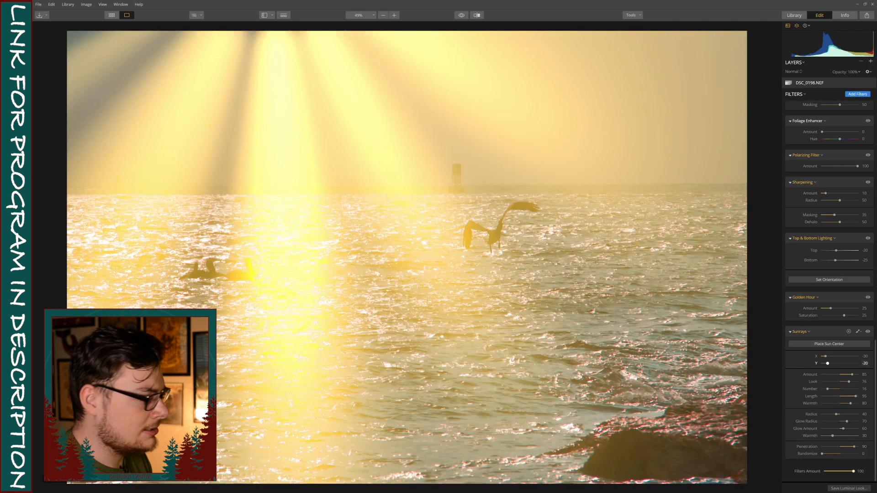
type("20")
key("Return")
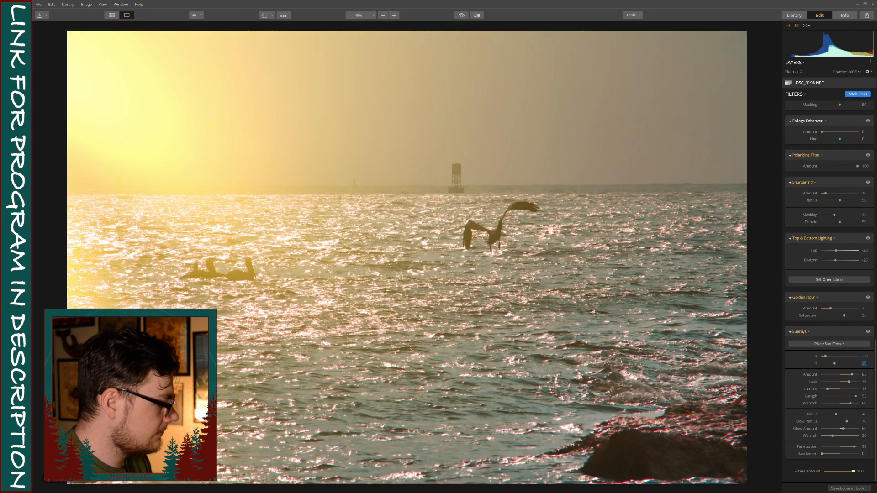
type("-25")
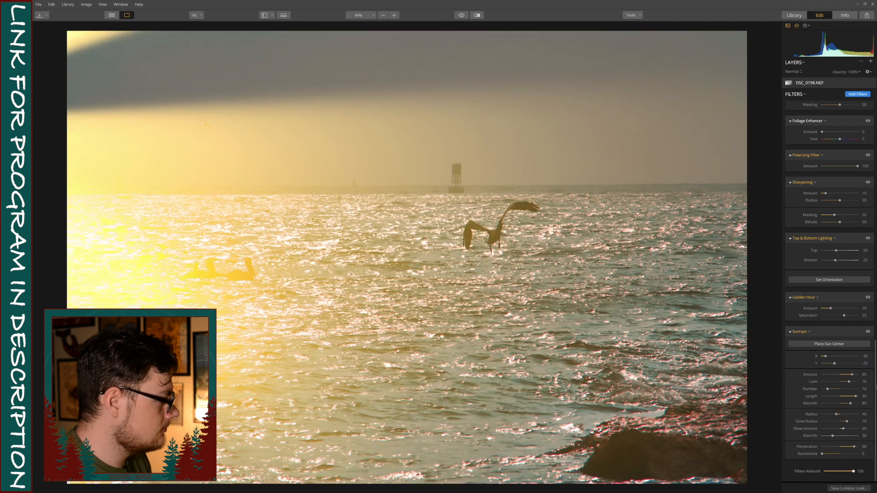
key("Return")
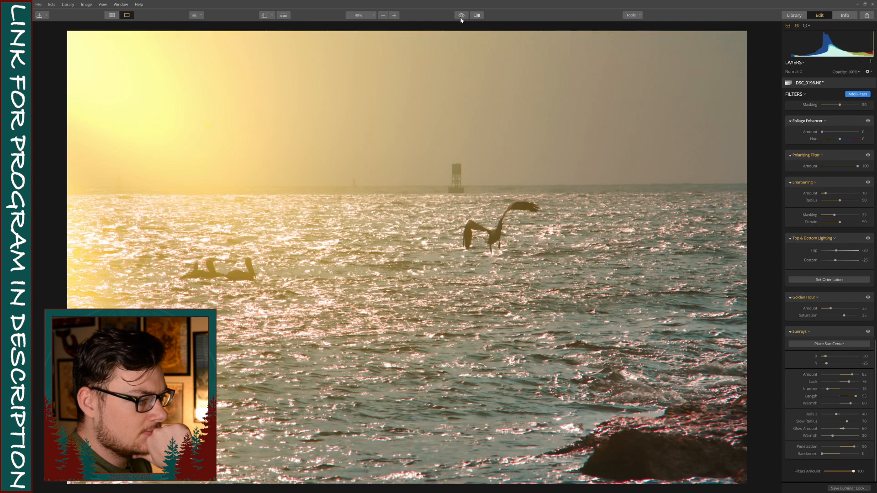
left_click(461, 15)
left_click(462, 15)
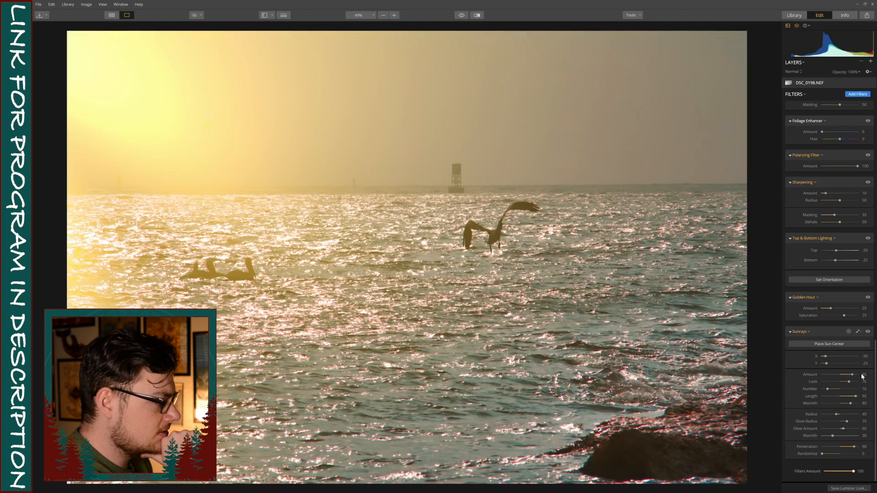
Fine-tune the sun center by lowering its Y value slightly and setting X to -29 after trying -21
left_click_drag(828, 364, 824, 364)
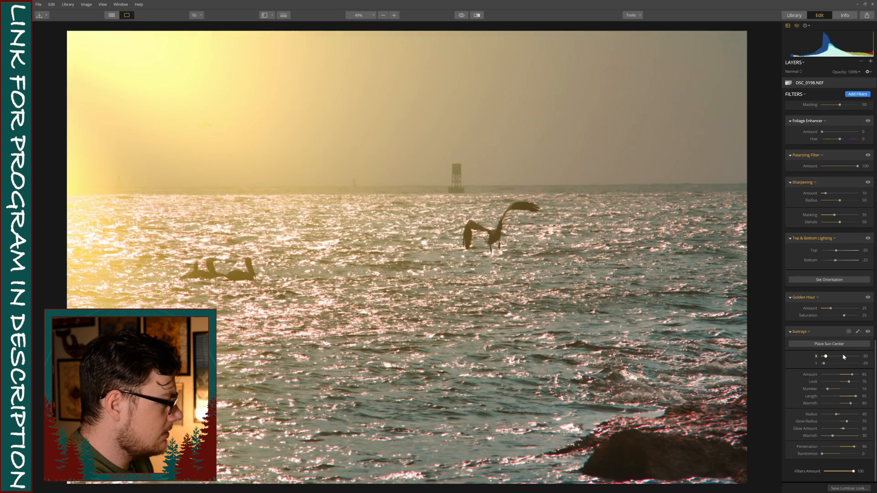
left_click_drag(826, 356, 829, 357)
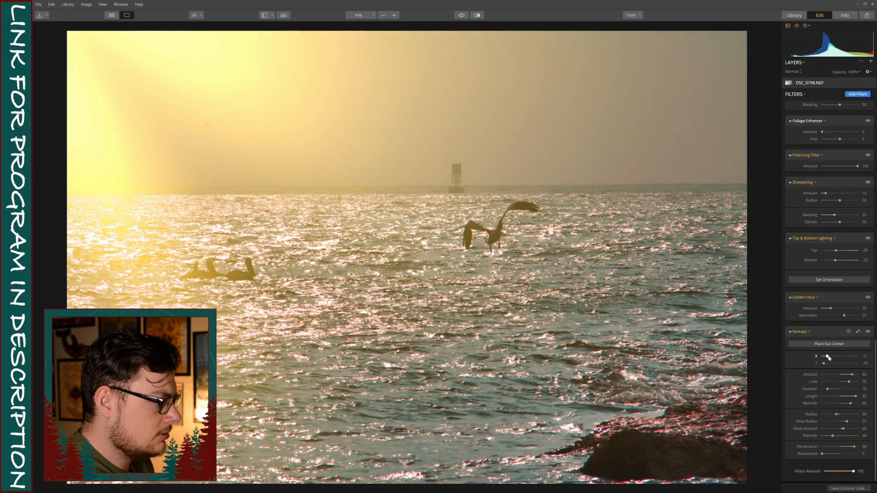
left_click_drag(829, 357, 827, 359)
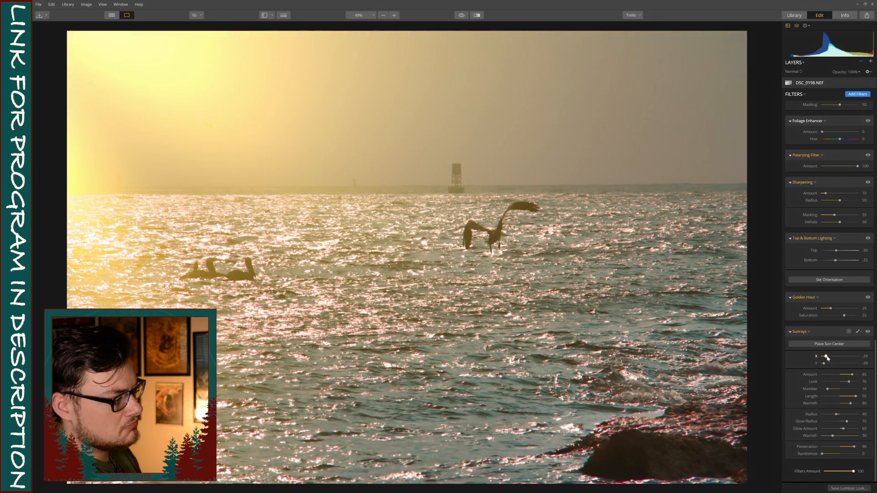
Compare the finished edit with the original photo twice, returning to the edited version each time
left_click(461, 16)
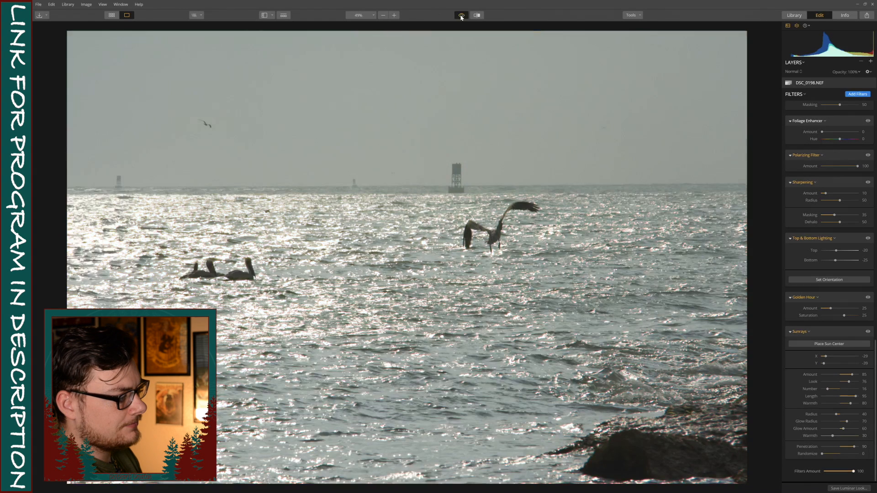
left_click(462, 16)
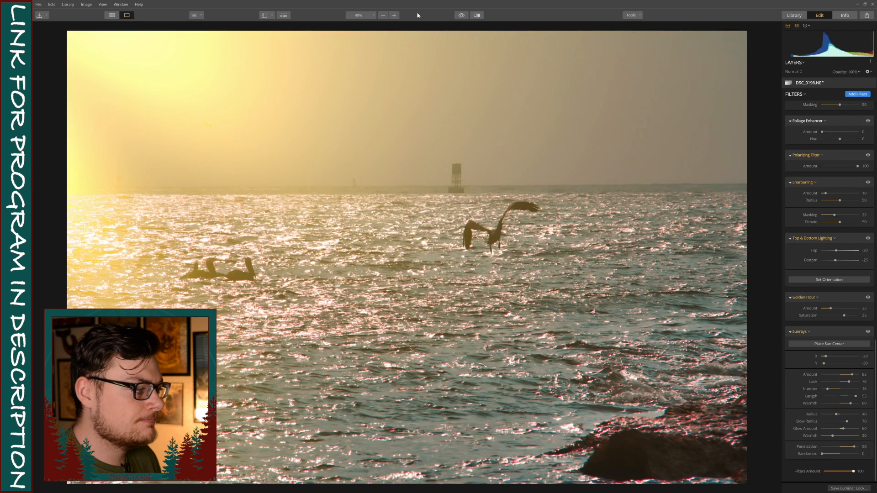
left_click(465, 18)
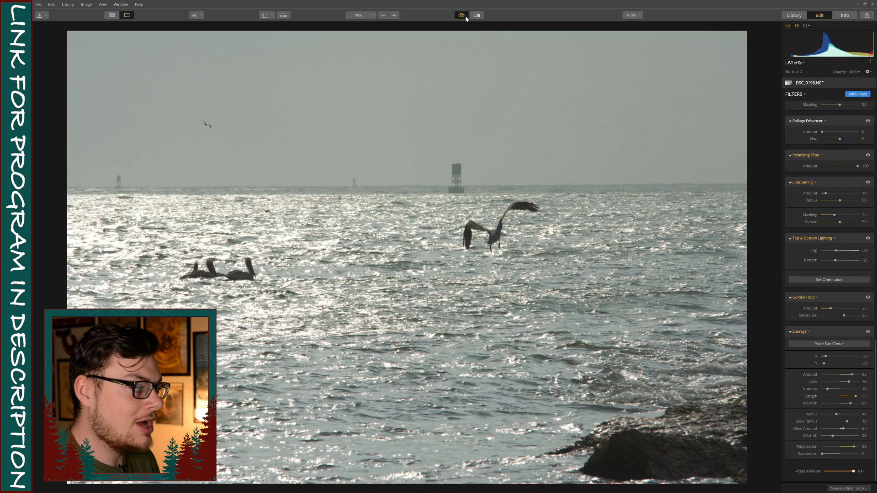
left_click(466, 17)
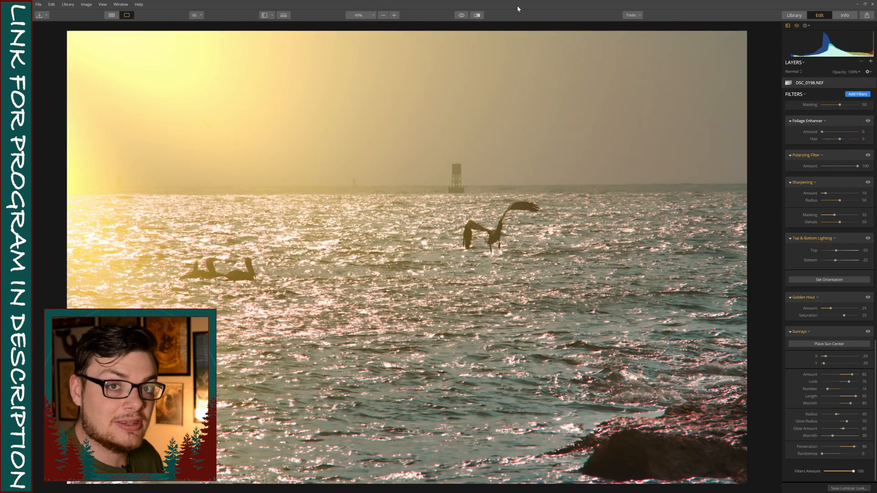